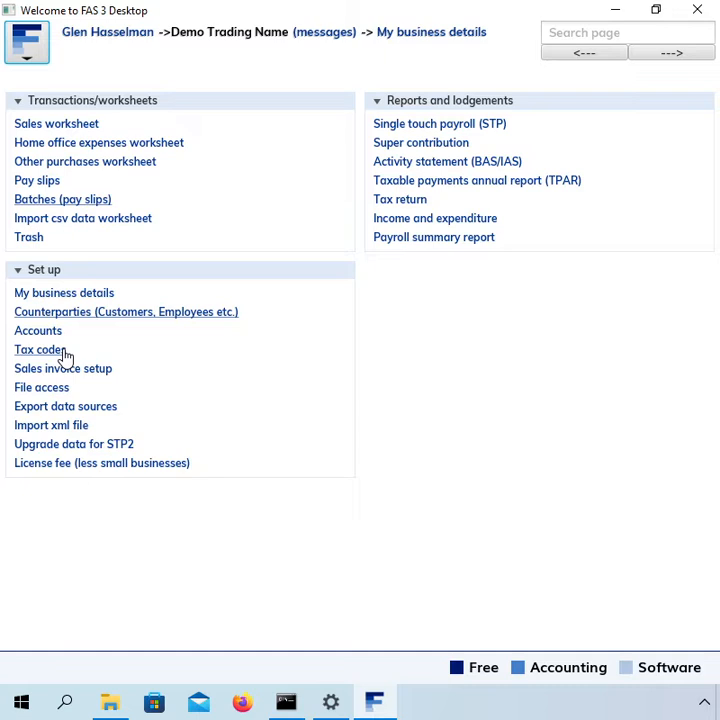
# - Open the existing "Other allowance - V1 private car" tax code from the list of tax codes
pyautogui.click(60, 352)
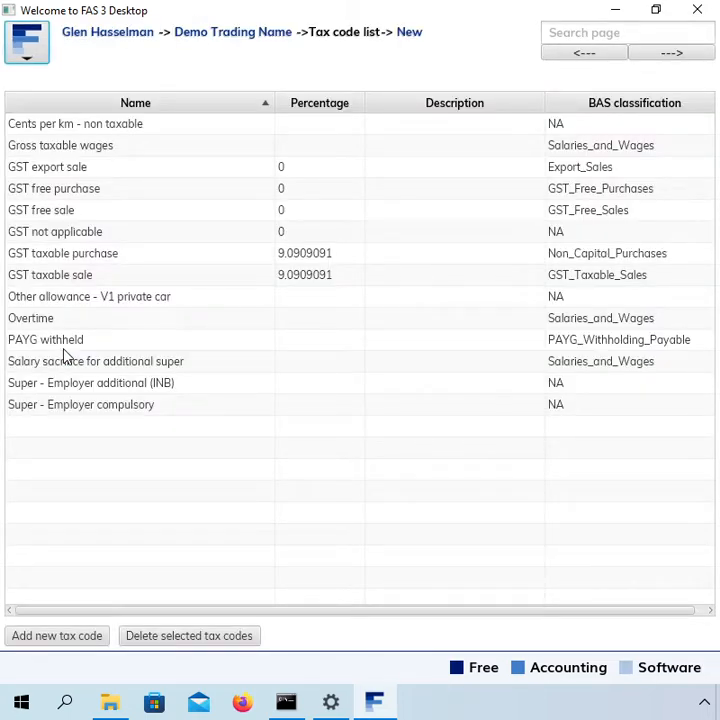
pyautogui.click(97, 126)
pyautogui.click(108, 296)
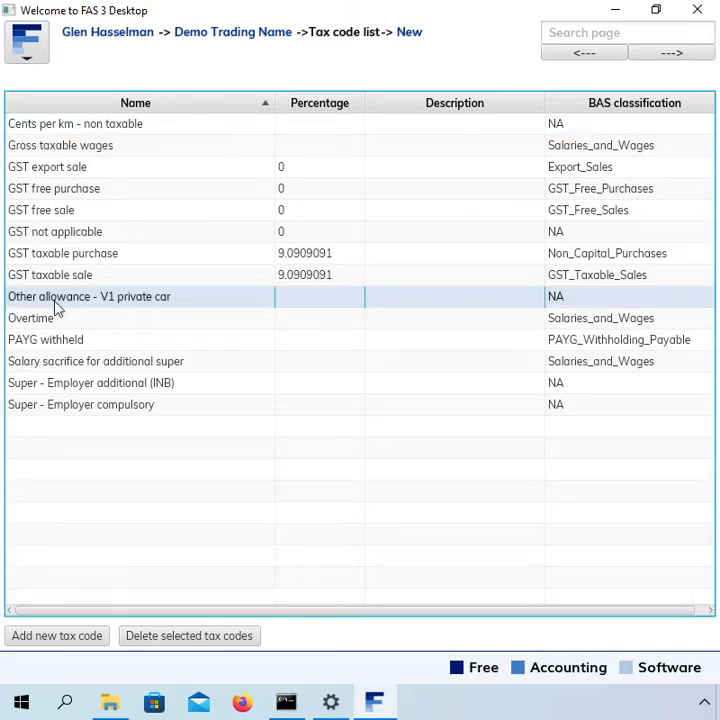
pyautogui.doubleClick(123, 304)
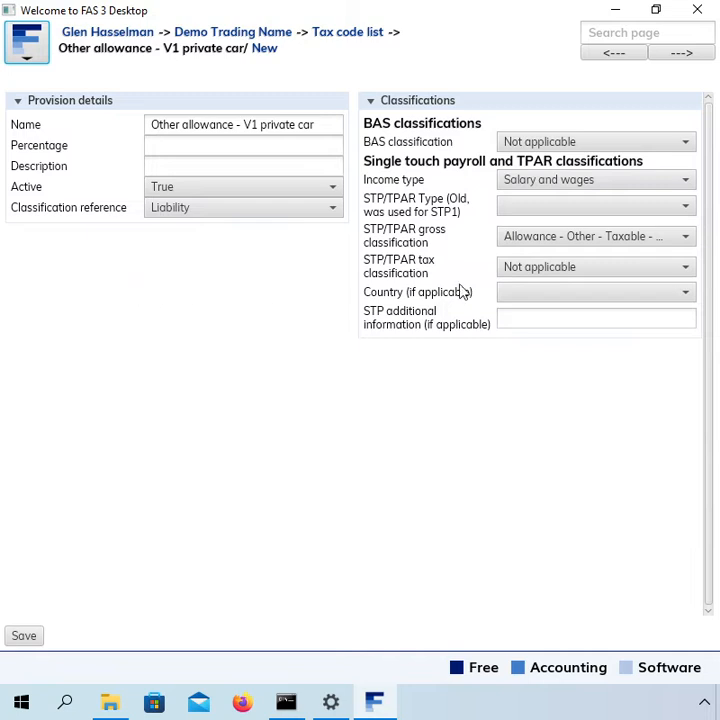
# - Examine the allowance options for the STP/TPAR gross classification of the private car tax code, then return to the tax code list
pyautogui.click(588, 250)
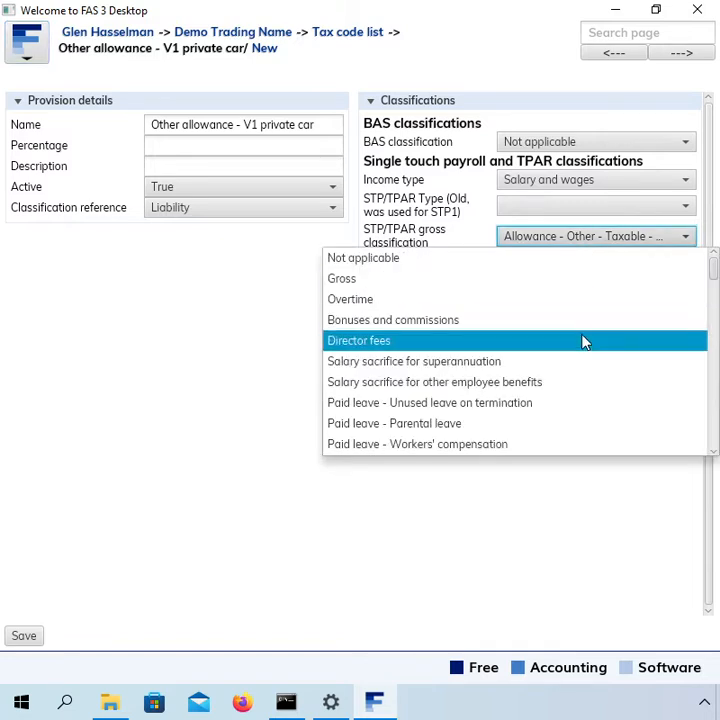
pyautogui.scroll(-5, 584, 344)
pyautogui.scroll(-6, 584, 344)
pyautogui.scroll(3, 567, 366)
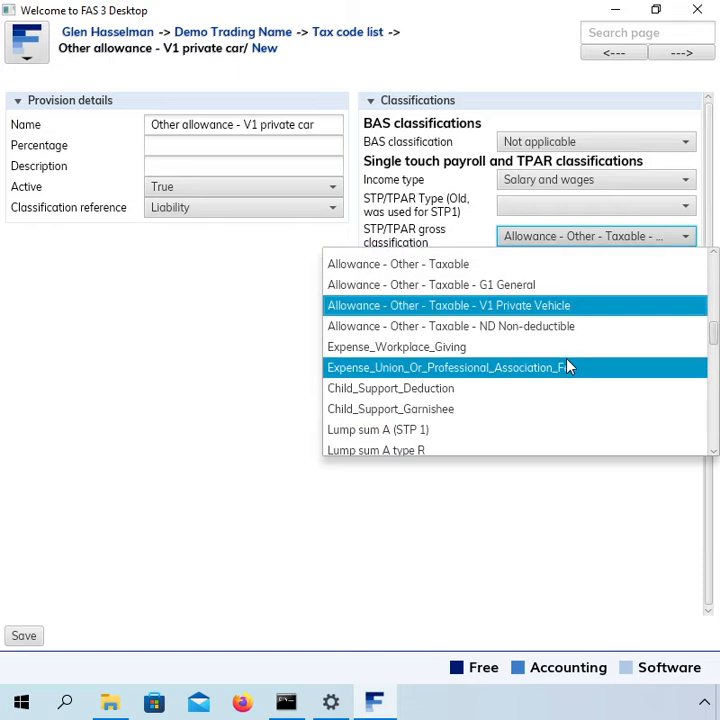
pyautogui.scroll(1, 557, 372)
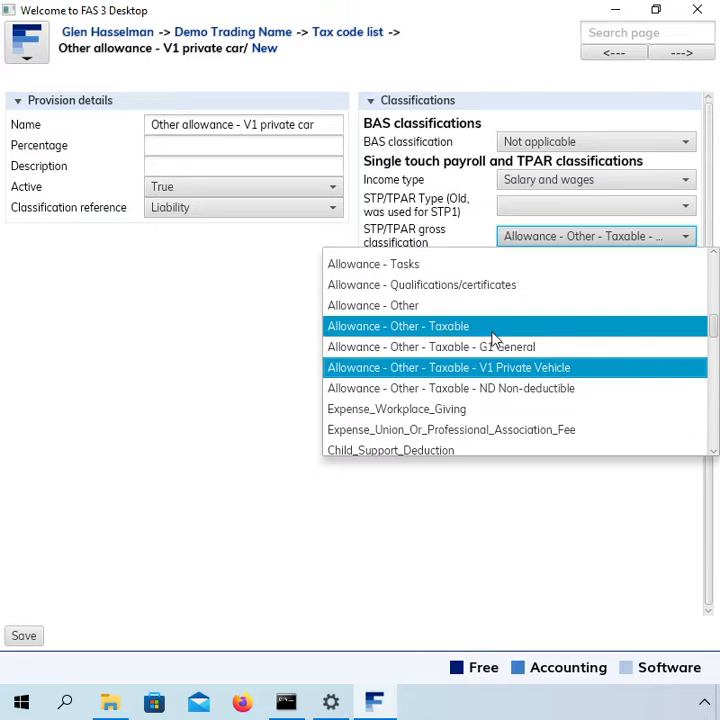
pyautogui.scroll(2, 492, 340)
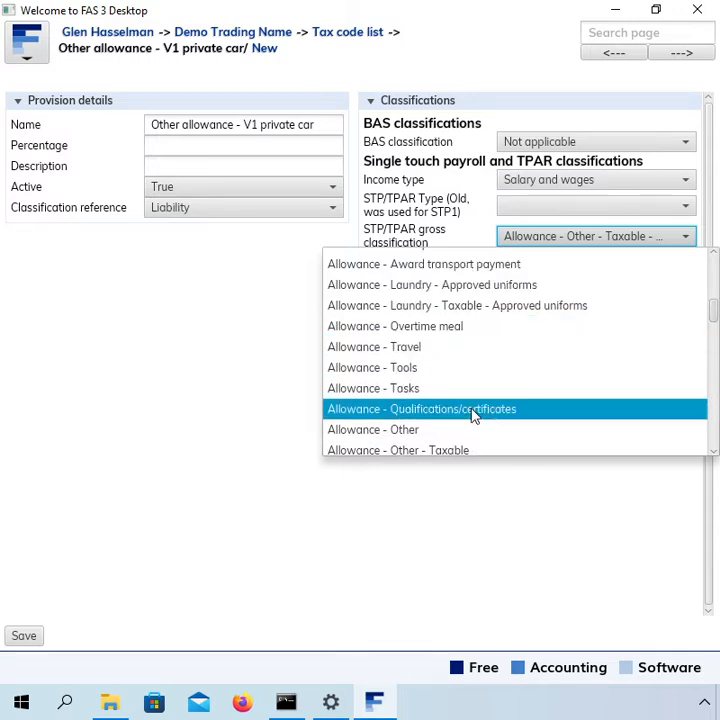
pyautogui.scroll(-1, 460, 368)
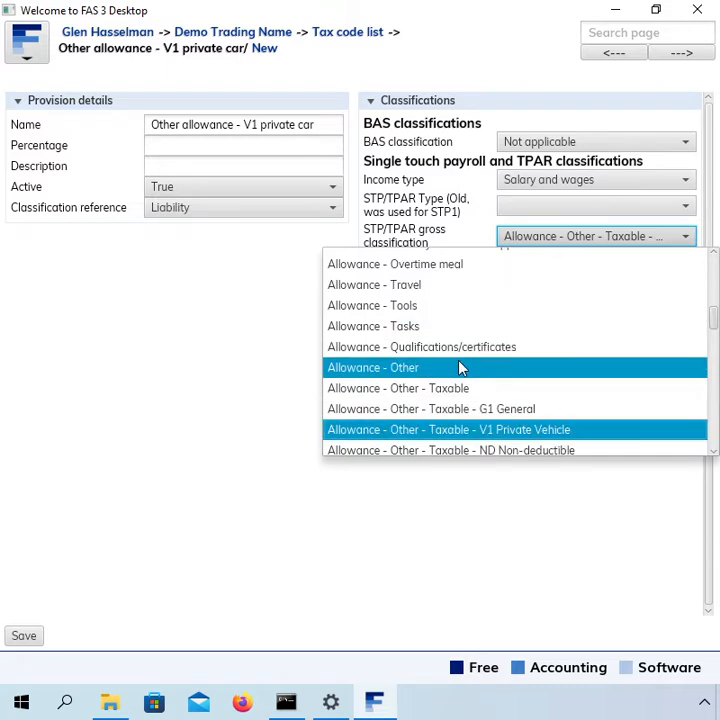
pyautogui.scroll(-1, 460, 368)
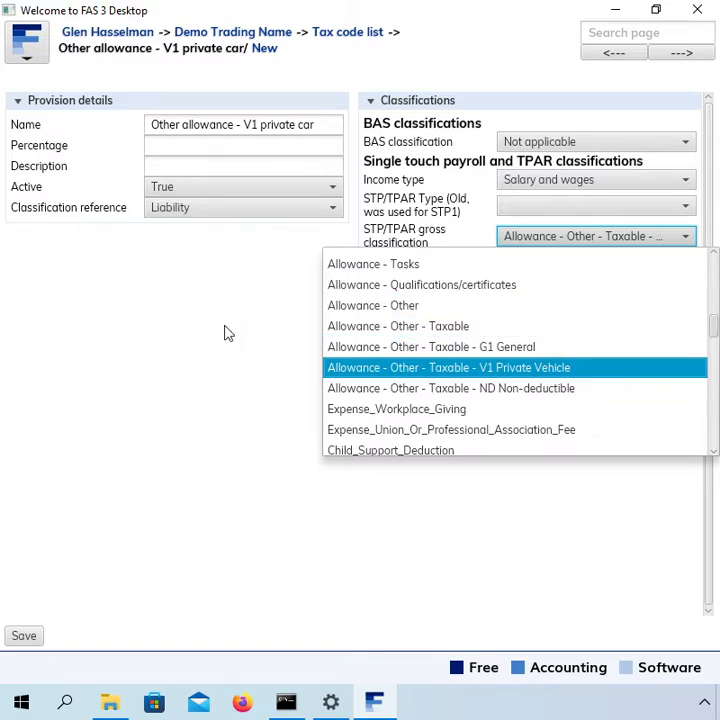
pyautogui.click(343, 47)
pyautogui.click(341, 42)
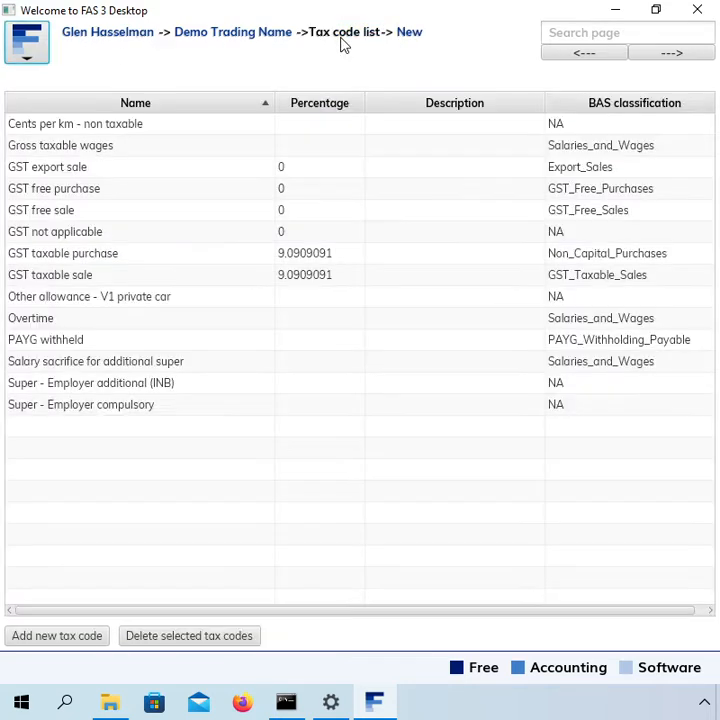
# - Create a tax code named "Other allowance - Mystery allowance" with Active set to True and classification reference Liability
pyautogui.click(417, 38)
pyautogui.click(197, 117)
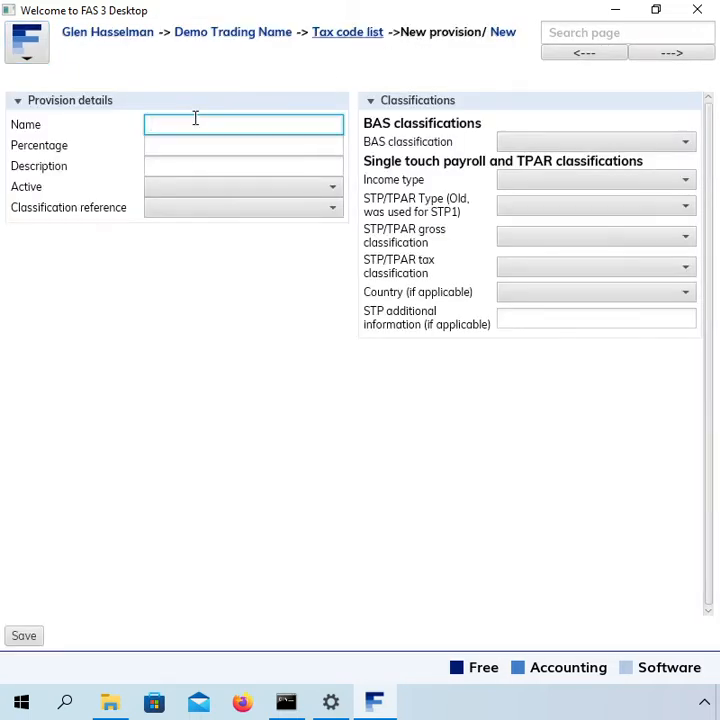
pyautogui.write('Other allowance - Mystery allowance')
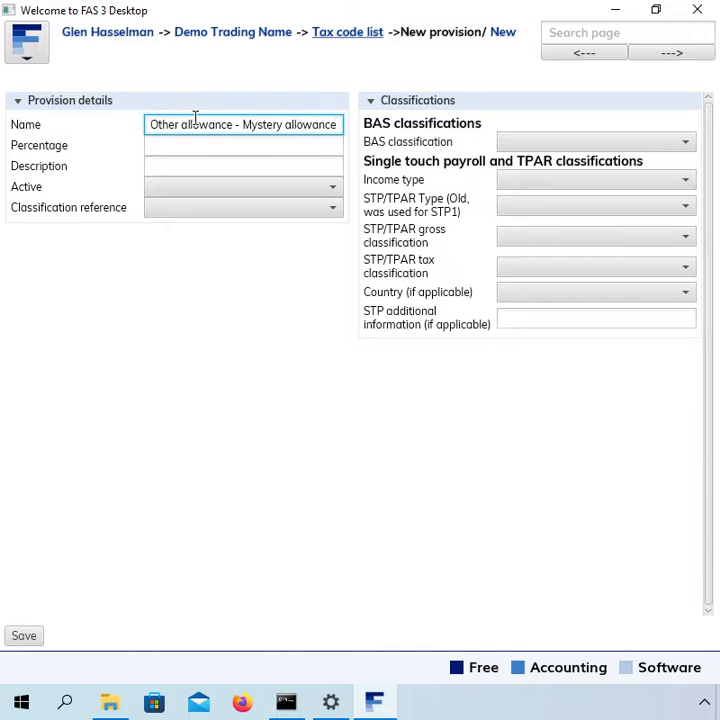
pyautogui.click(227, 193)
pyautogui.click(218, 233)
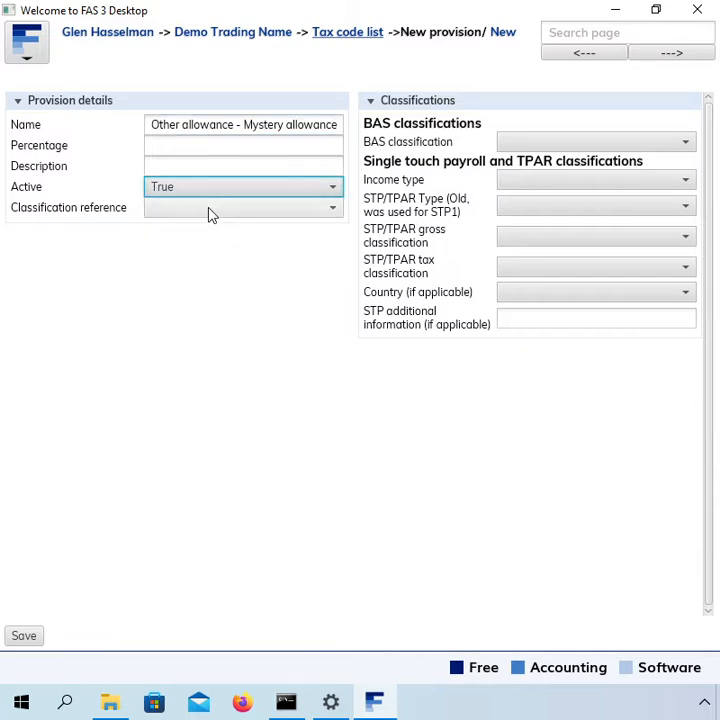
pyautogui.click(209, 212)
pyautogui.click(202, 273)
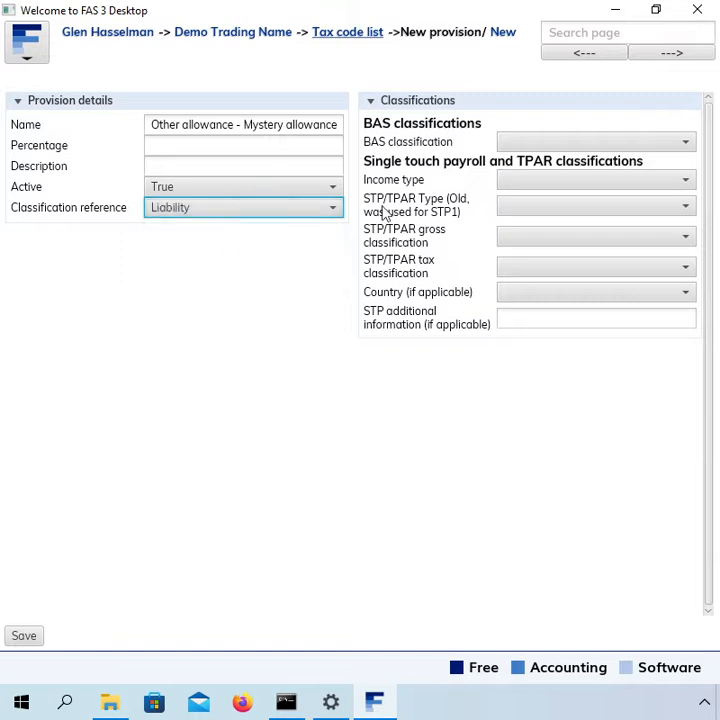
# - Set the new tax code's BAS classification to Salaries and wages and its income type to Salary and wages
pyautogui.click(521, 143)
pyautogui.scroll(-3, 540, 273)
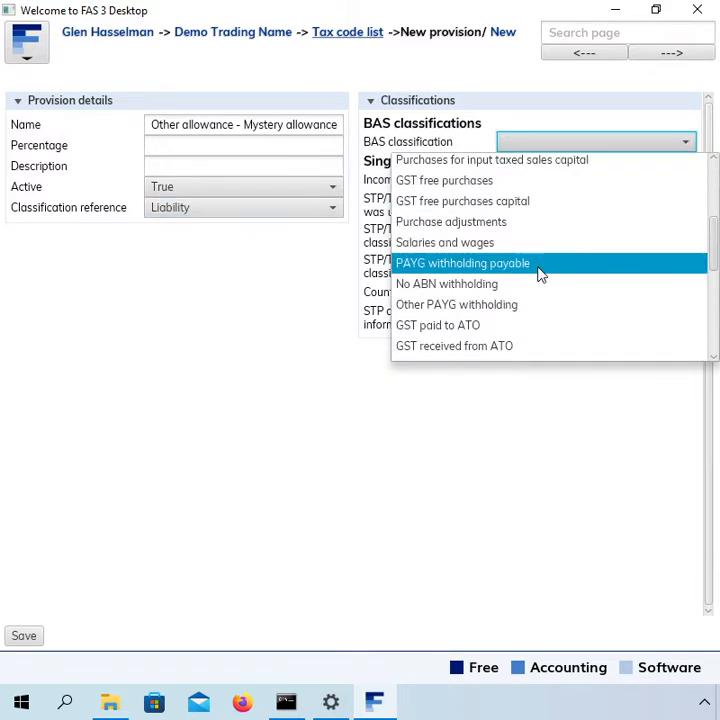
pyautogui.click(465, 255)
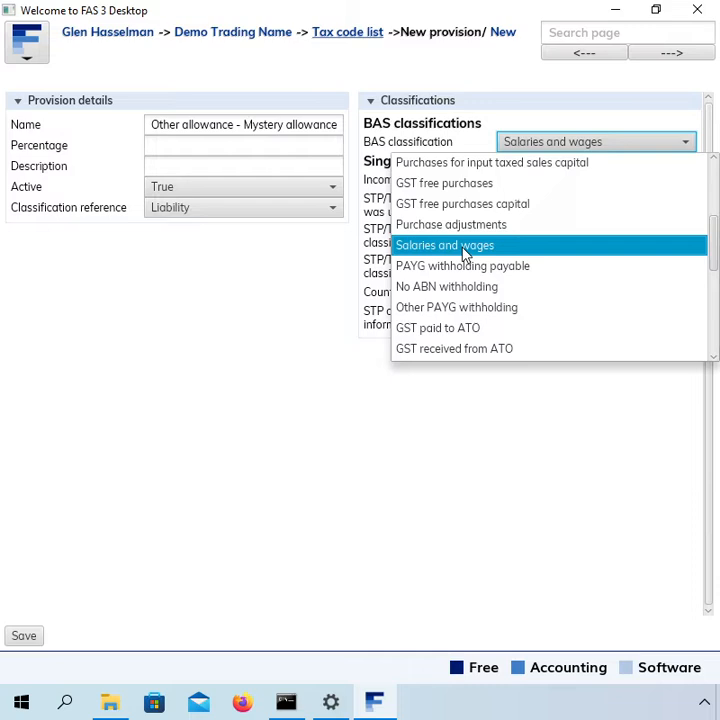
pyautogui.click(465, 255)
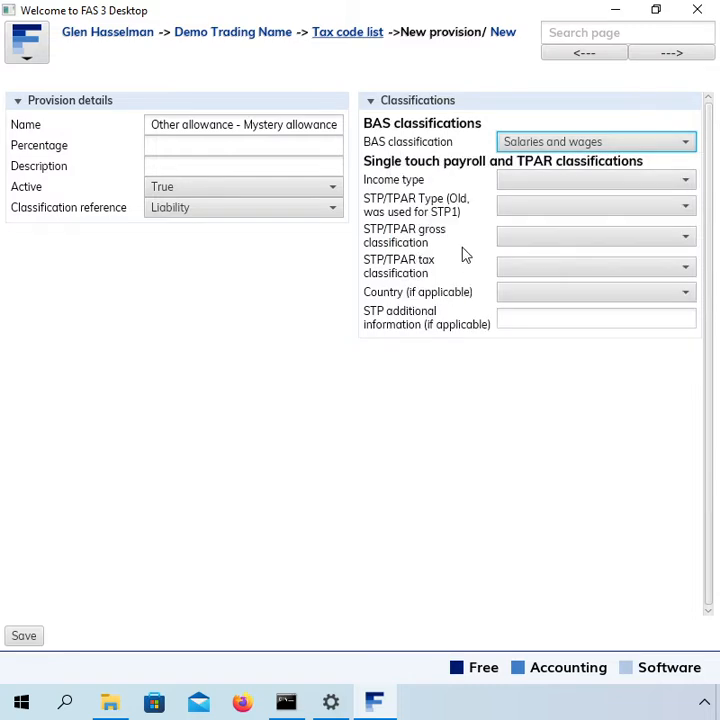
pyautogui.click(514, 181)
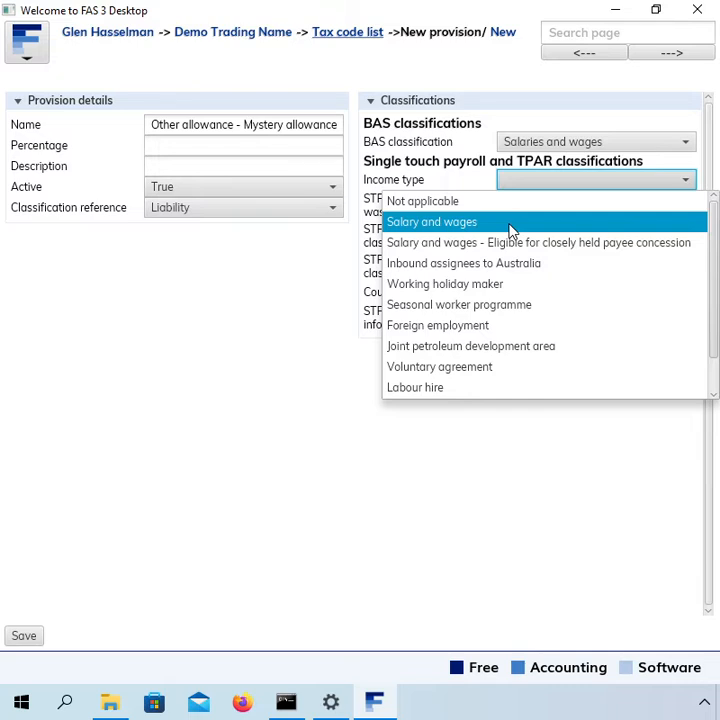
pyautogui.click(512, 225)
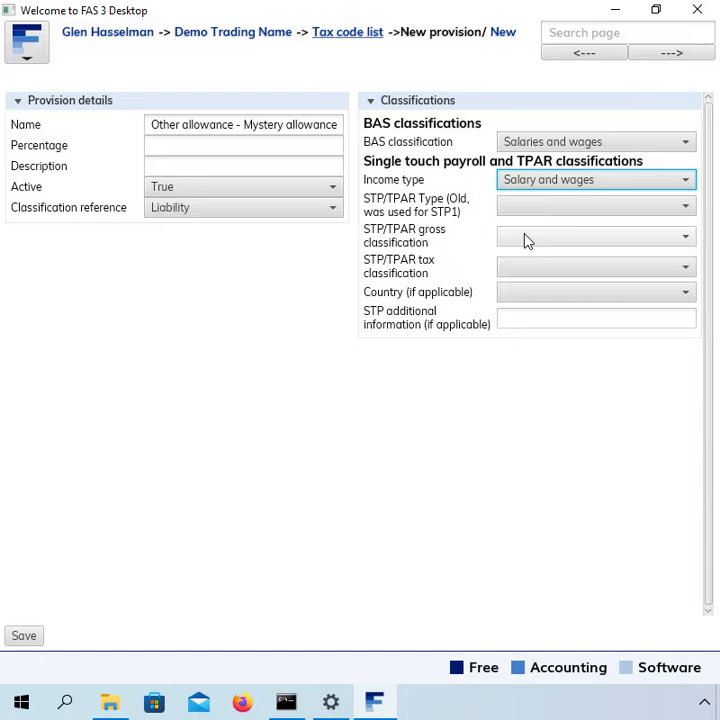
# - Set the STP/TPAR gross classification to "Allowance - Other - Taxable" and the STP/TPAR tax classification to Not applicable
pyautogui.click(527, 241)
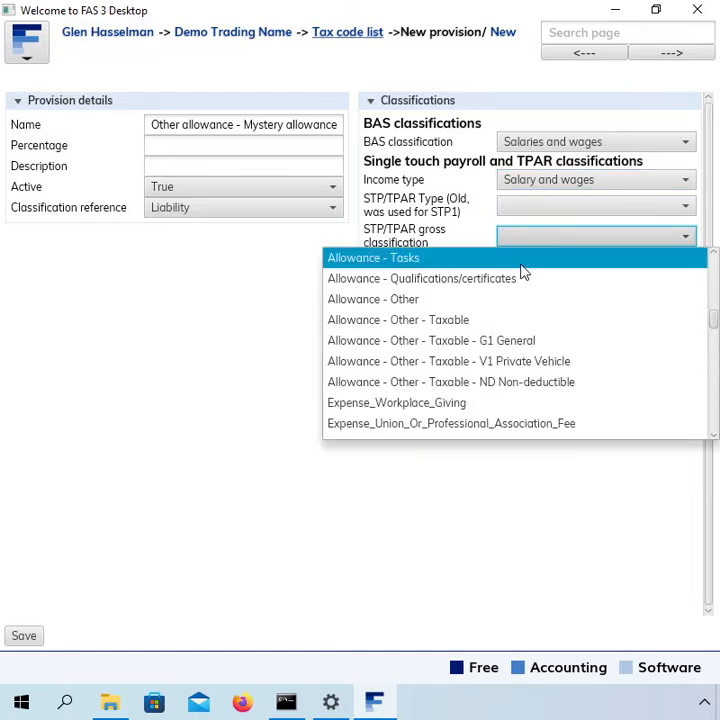
pyautogui.scroll(3, 503, 380)
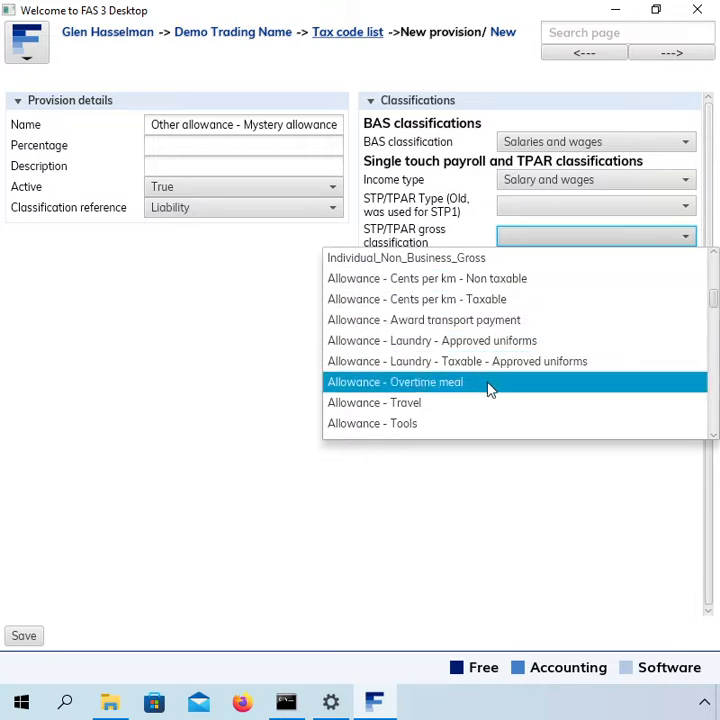
pyautogui.scroll(-2, 490, 388)
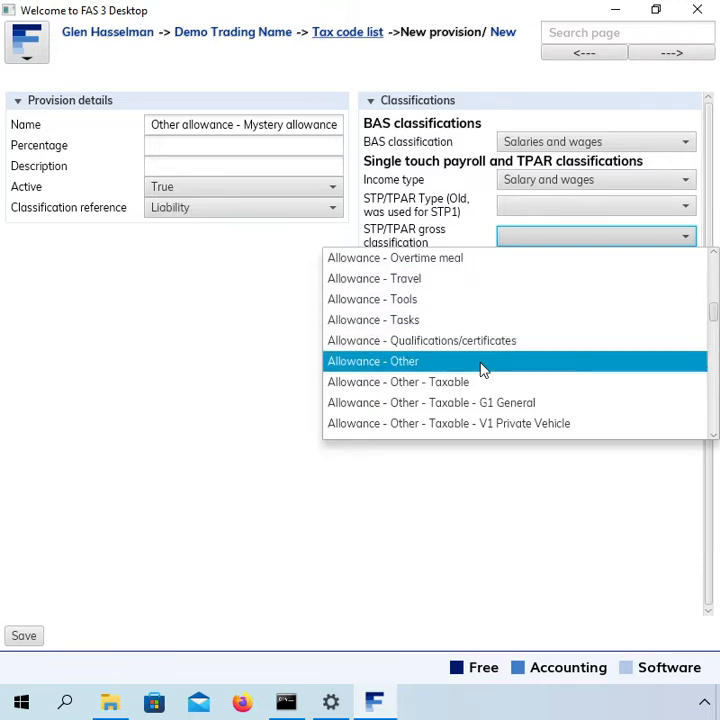
pyautogui.scroll(-1, 481, 369)
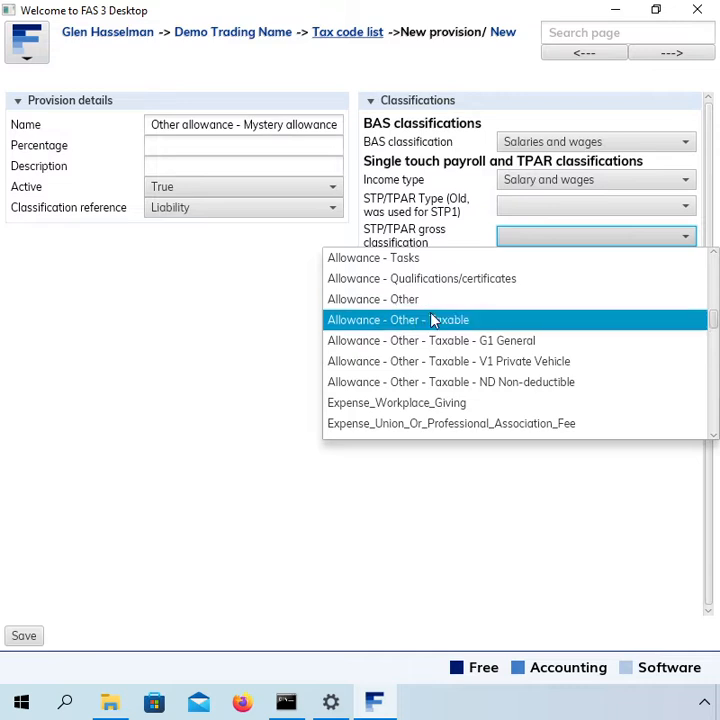
pyautogui.scroll(1, 431, 318)
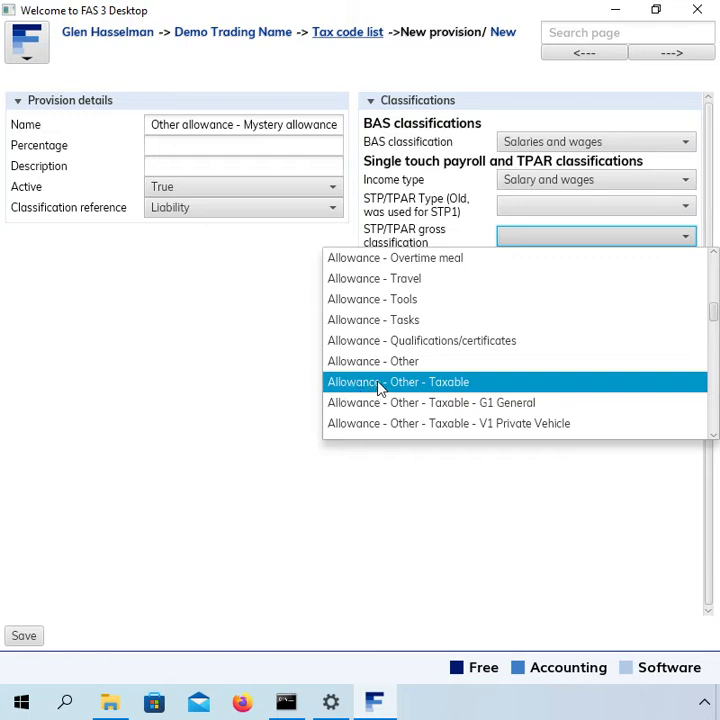
pyautogui.click(432, 392)
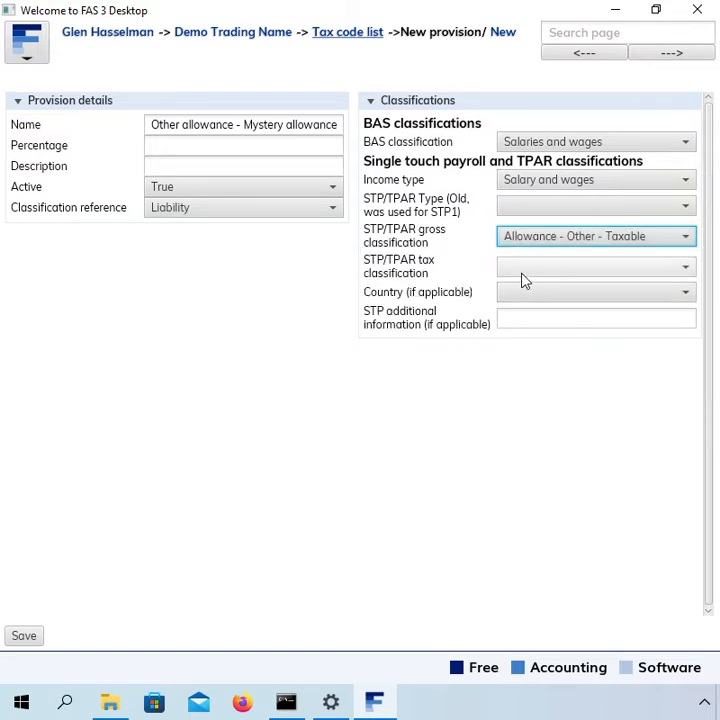
pyautogui.click(521, 274)
pyautogui.click(522, 296)
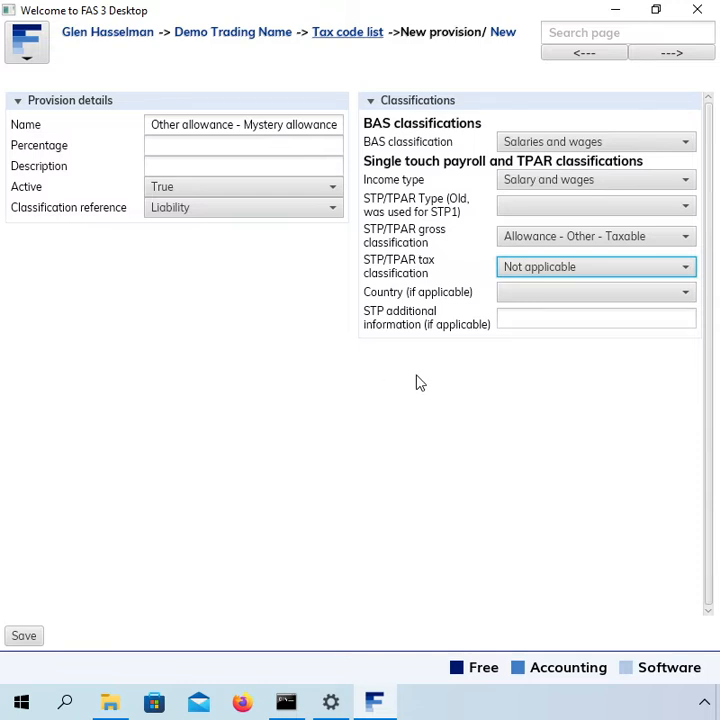
# - Enter "Mystery allowance" as the STP additional information and save the tax code
pyautogui.click(504, 325)
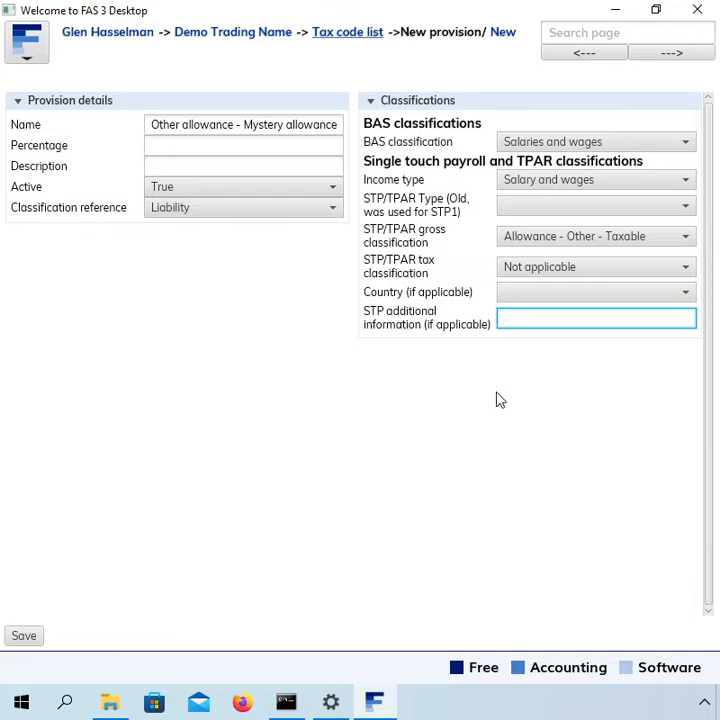
pyautogui.write('Mystery allowa')
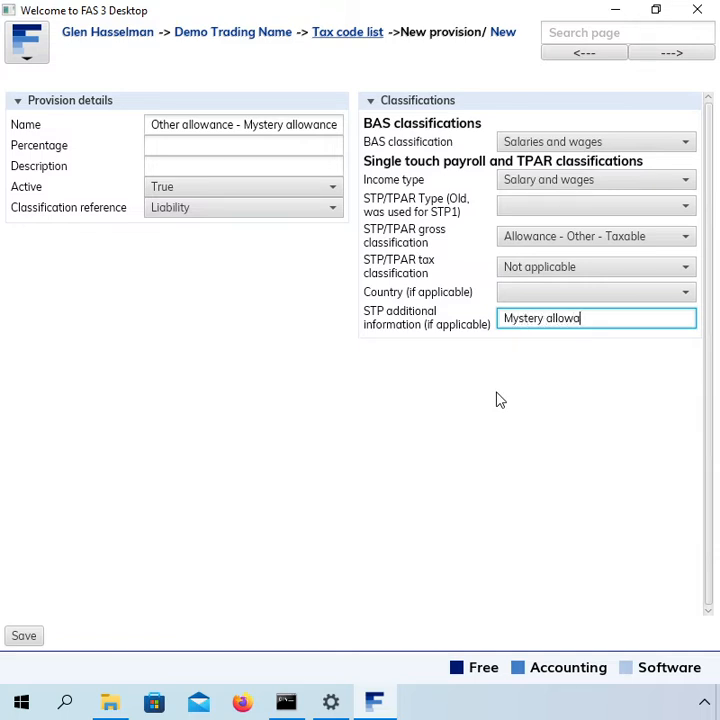
pyautogui.write('nce')
pyautogui.click(165, 166)
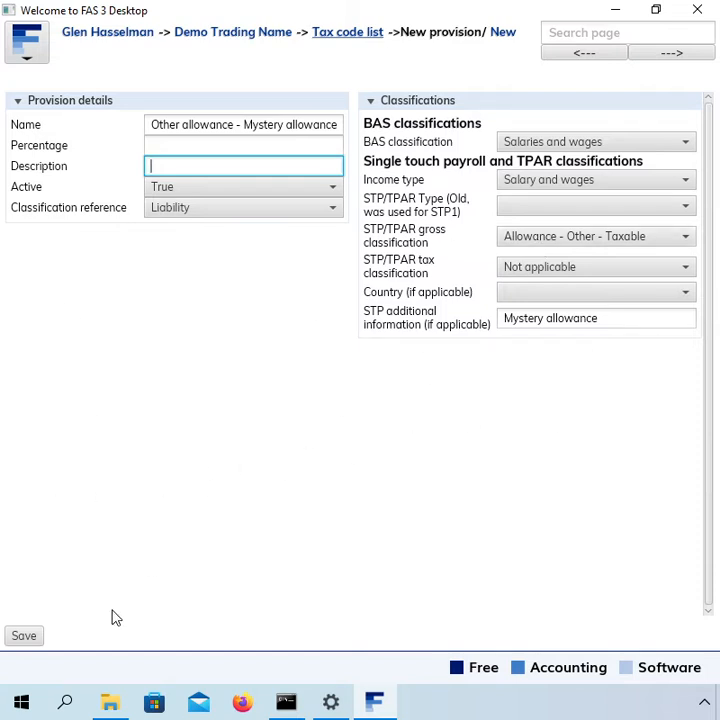
pyautogui.click(38, 638)
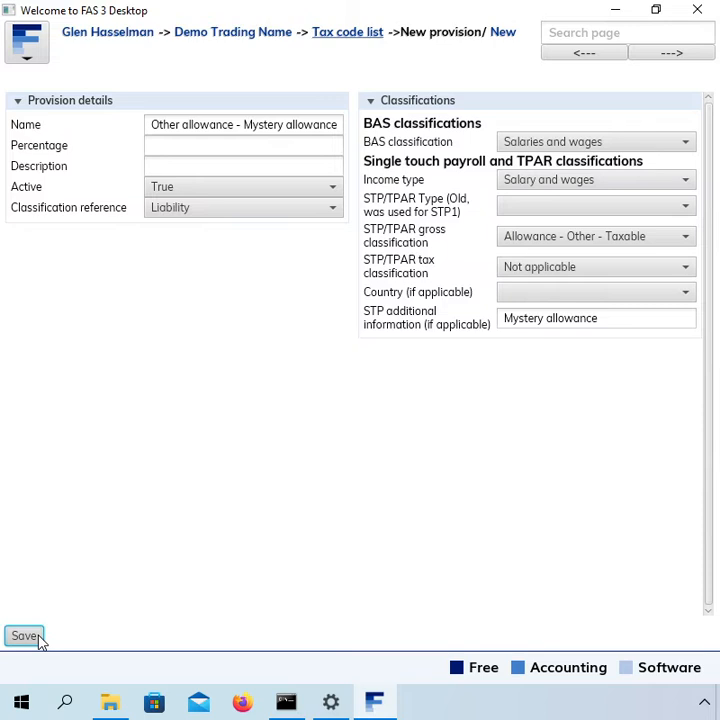
pyautogui.click(38, 638)
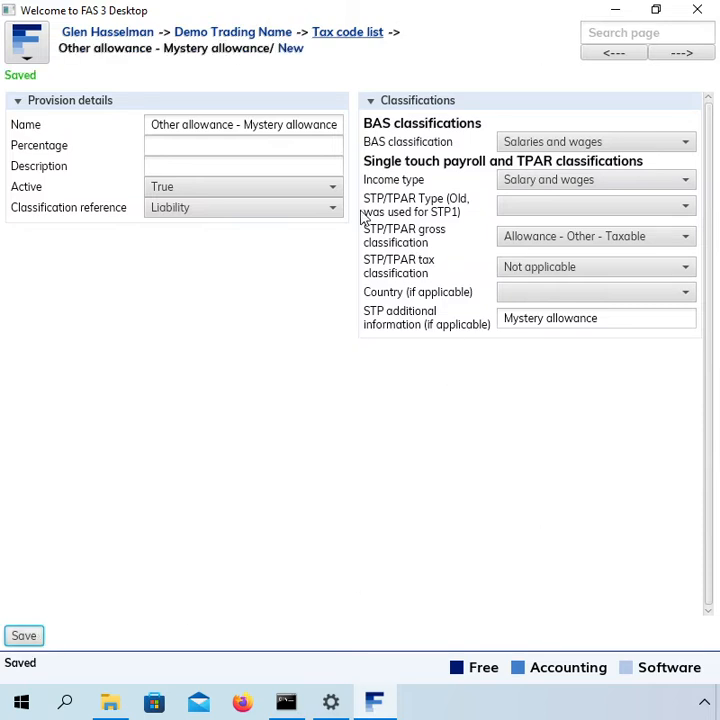
# - Start a new account in Demo Trading Name named "Mystery allowance", with classification reference Expense and Active set to True
pyautogui.click(235, 34)
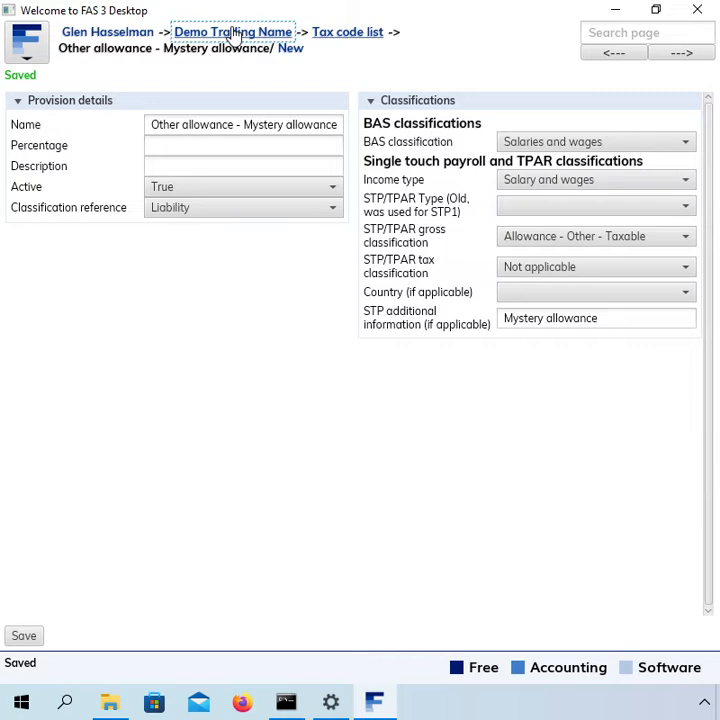
pyautogui.click(235, 34)
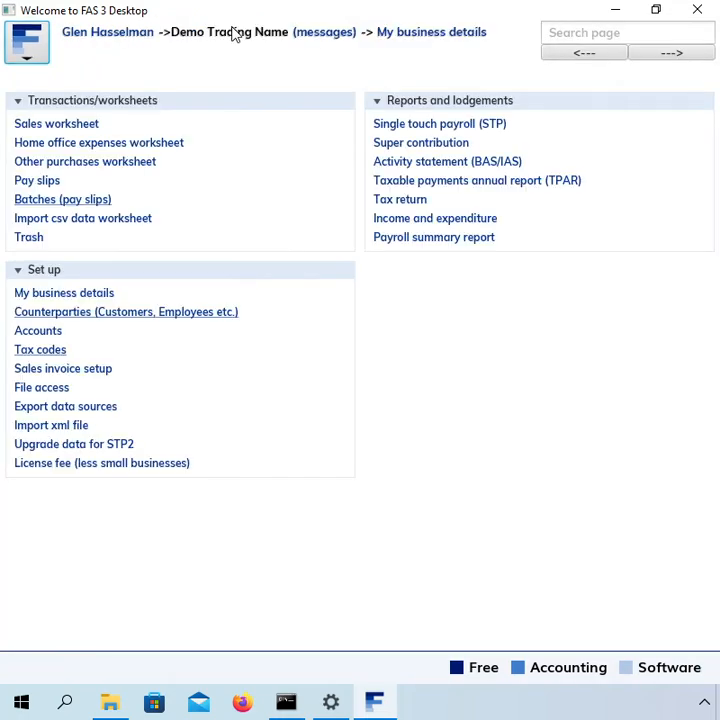
pyautogui.click(42, 334)
pyautogui.click(402, 33)
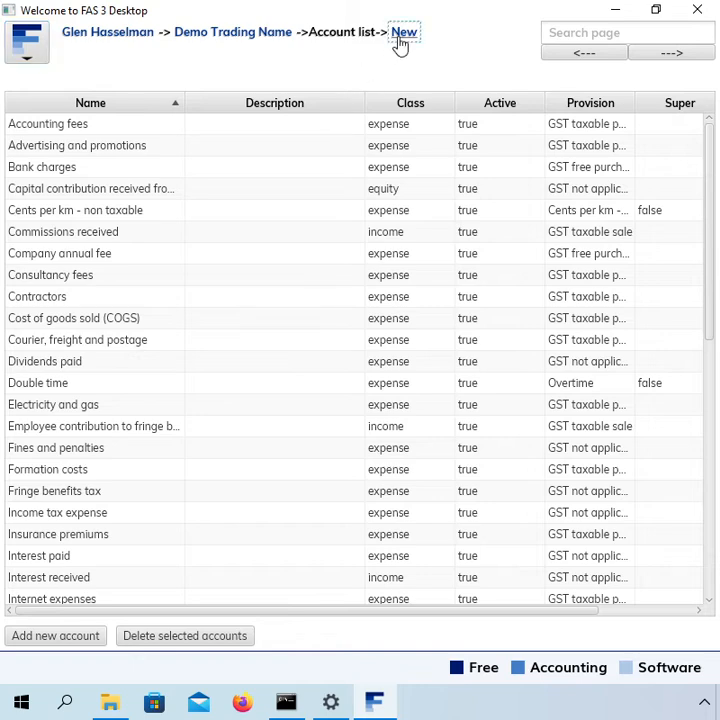
pyautogui.click(161, 123)
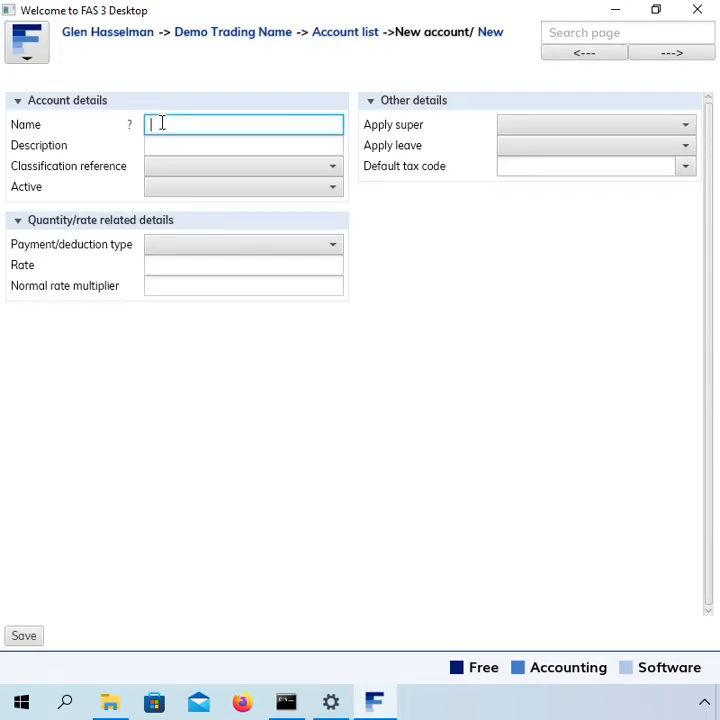
pyautogui.write('Mystery allowance')
pyautogui.click(188, 168)
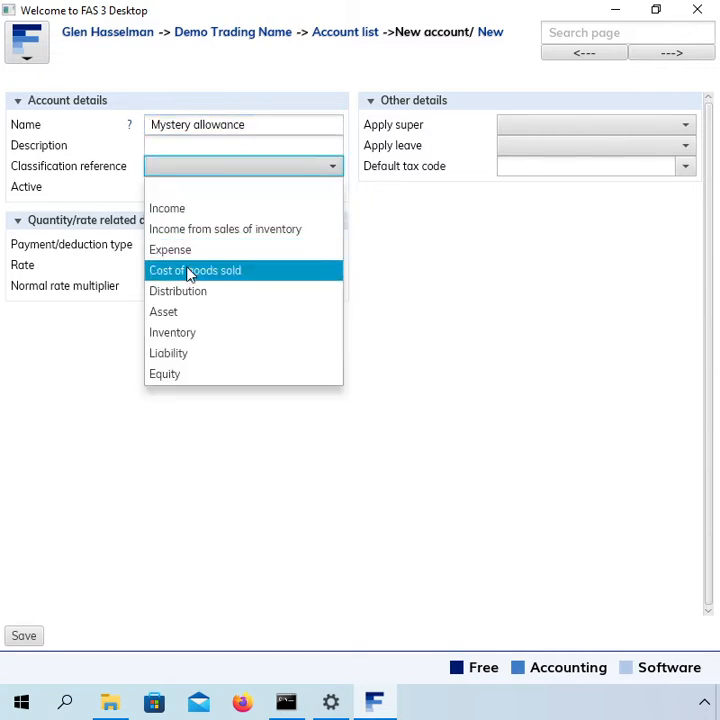
pyautogui.click(188, 252)
pyautogui.click(186, 192)
pyautogui.click(186, 229)
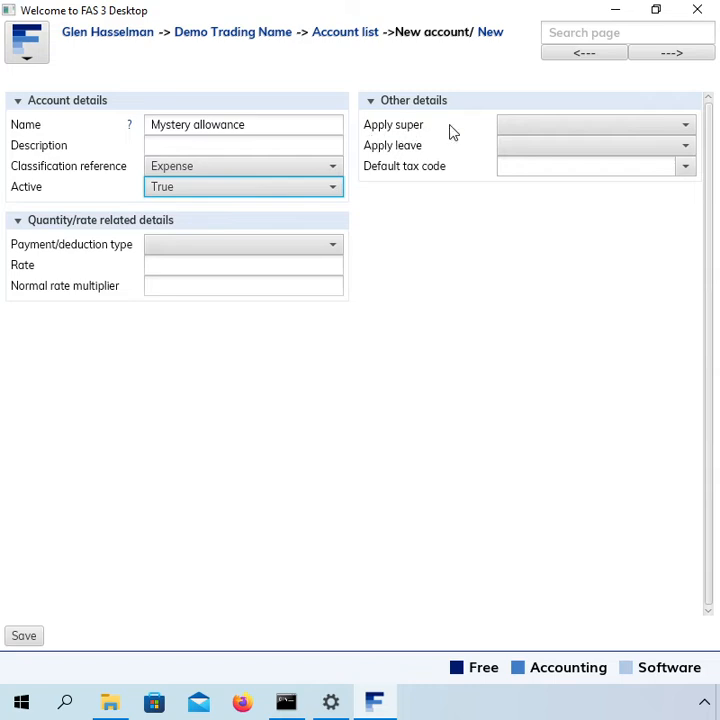
# - Set the new account's Apply super to True and its default tax code to "Other allowance - Mystery allowance"
pyautogui.click(519, 135)
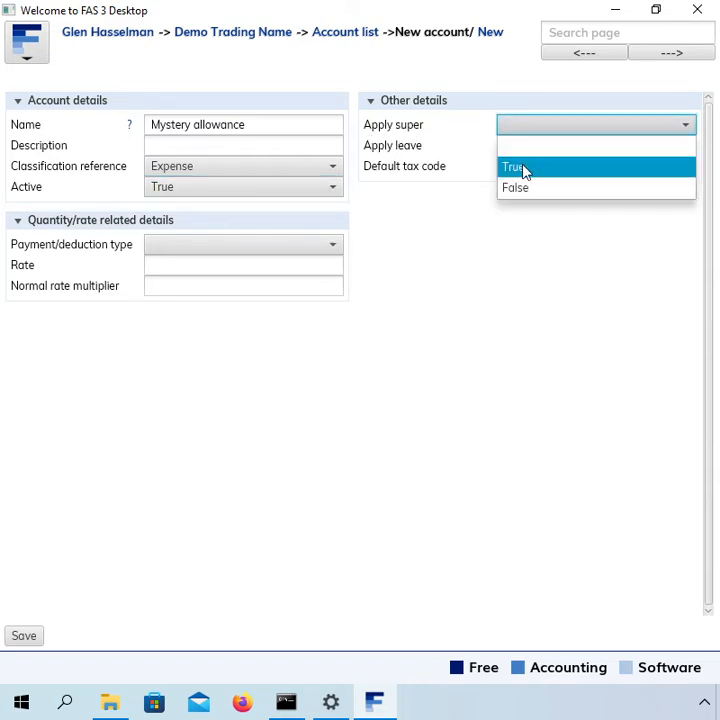
pyautogui.click(522, 168)
pyautogui.click(522, 168)
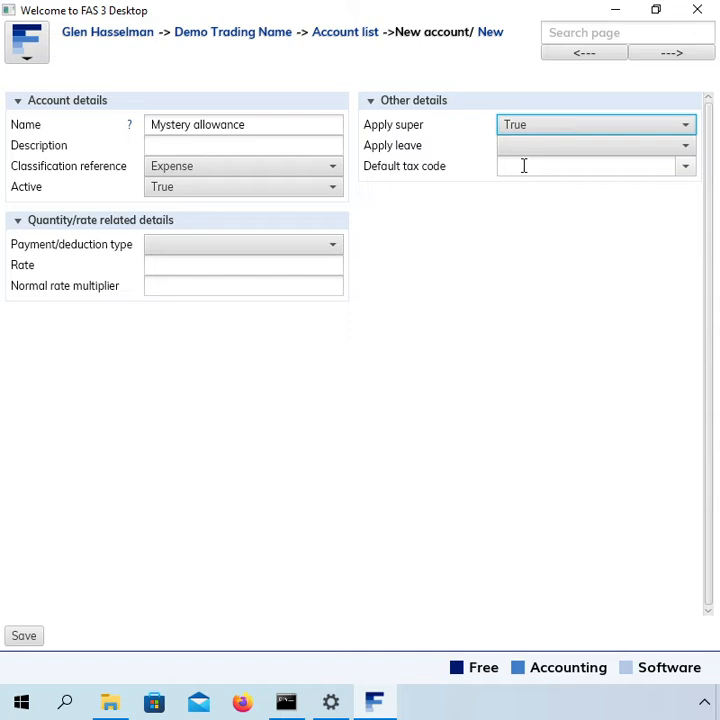
pyautogui.click(523, 166)
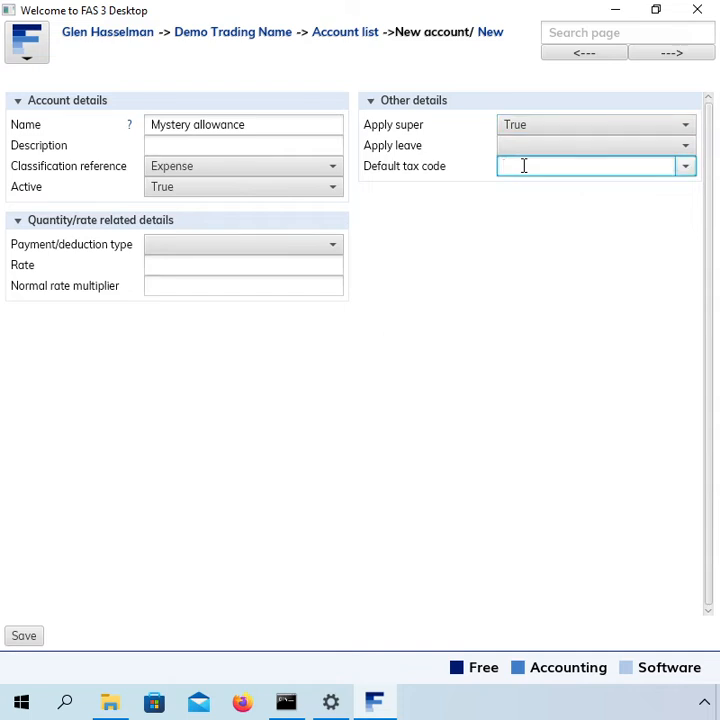
pyautogui.click(527, 132)
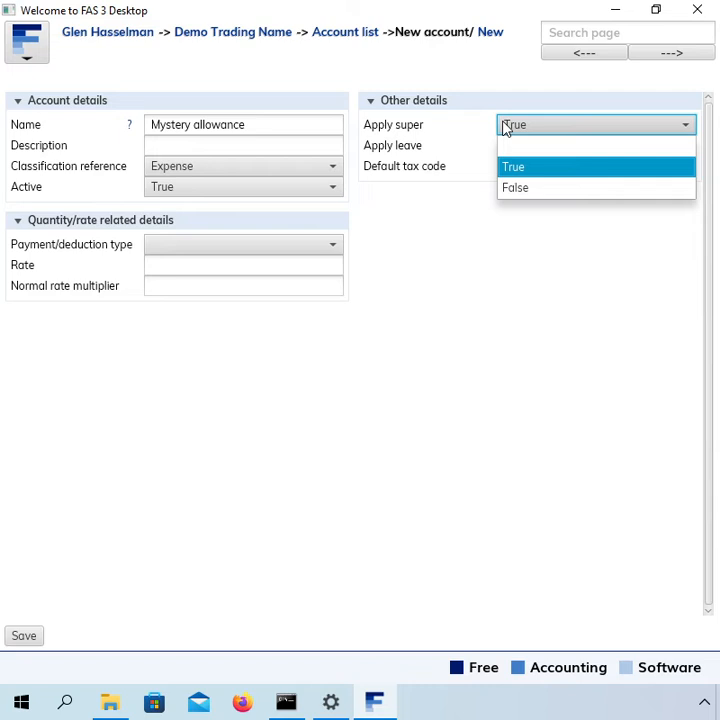
pyautogui.click(553, 127)
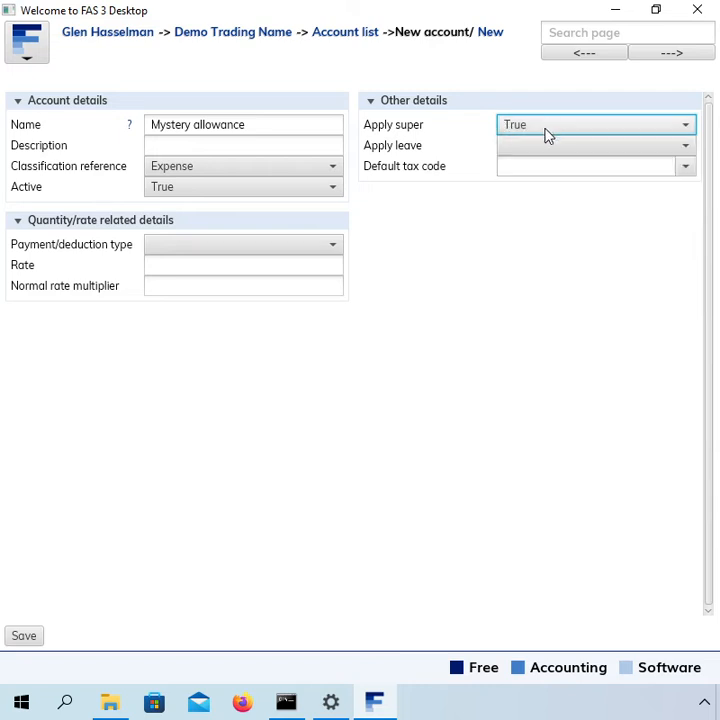
pyautogui.click(507, 168)
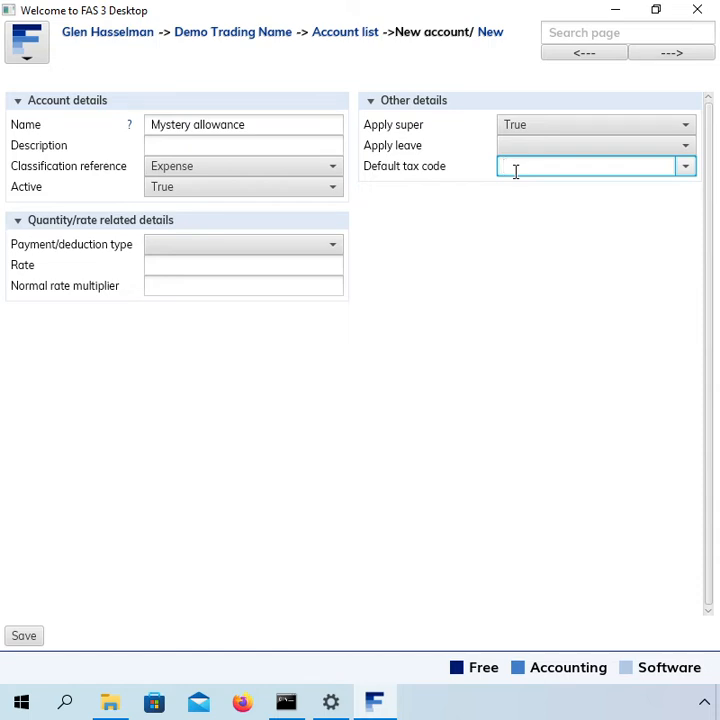
pyautogui.write('my')
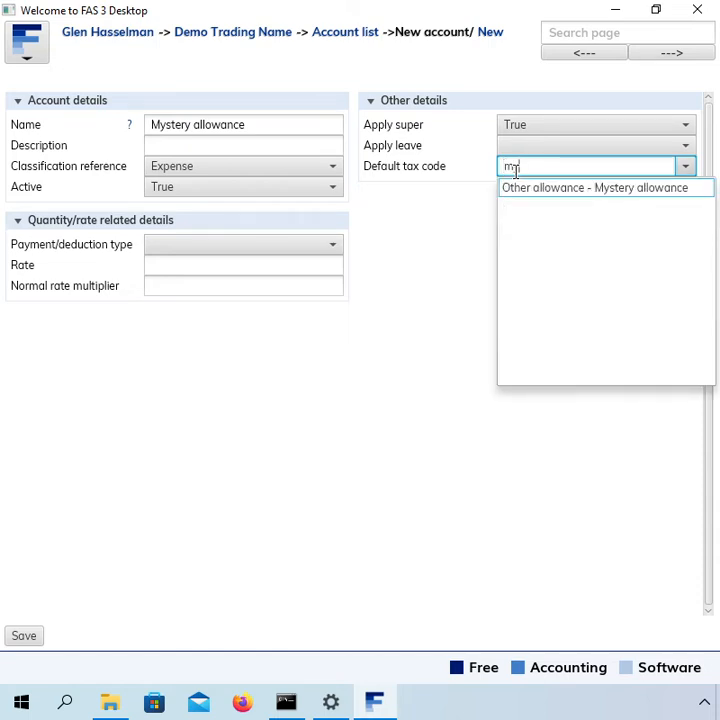
pyautogui.press('Return')
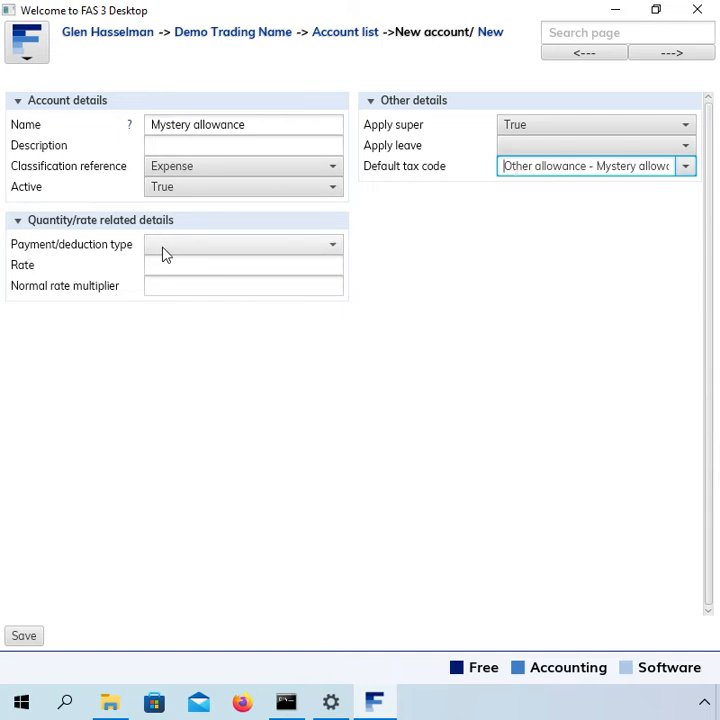
# - Set the account's payment/deduction type to "Earnings (incl. leave taken)" and its rate to 20, and save the account
pyautogui.click(208, 254)
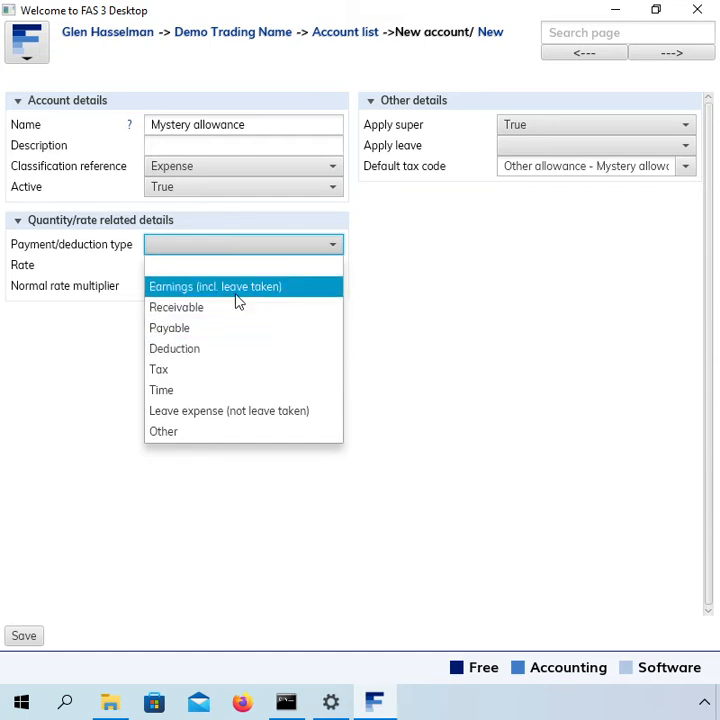
pyautogui.click(236, 294)
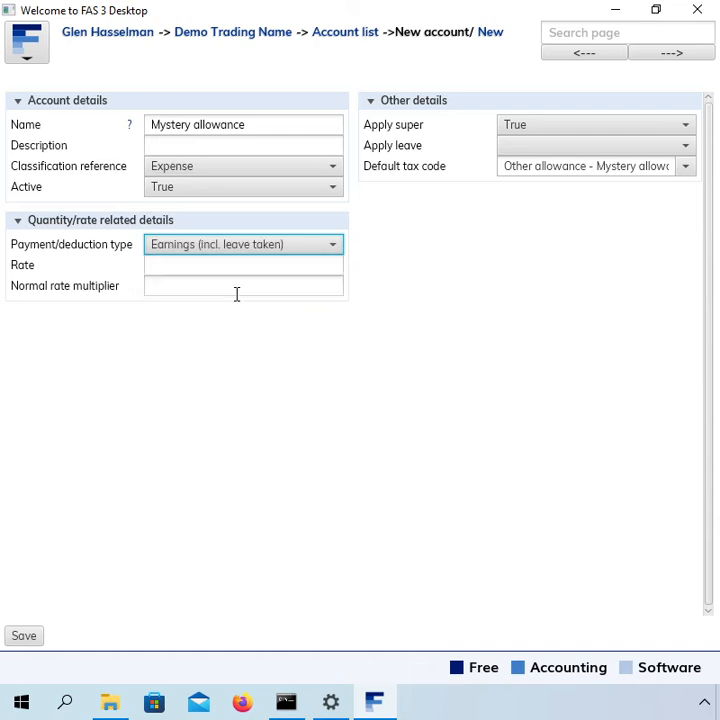
pyautogui.click(236, 294)
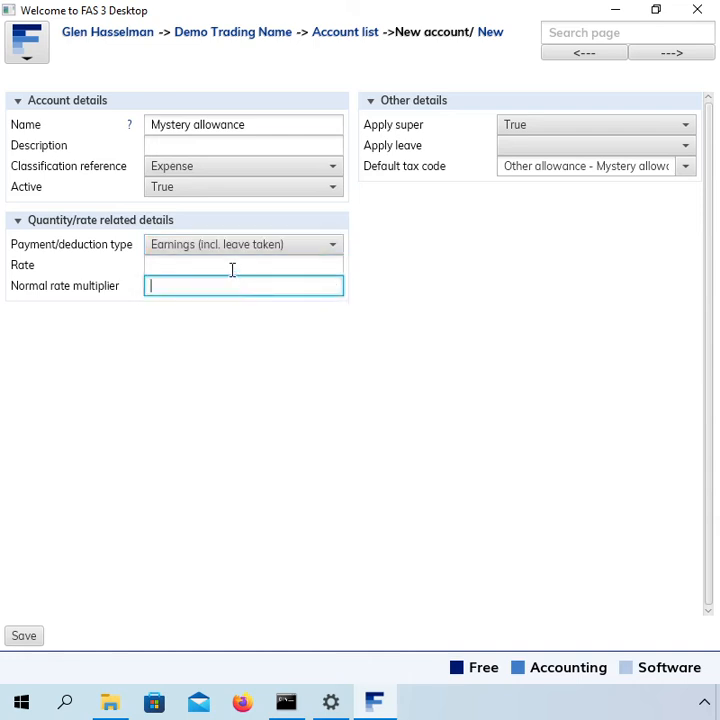
pyautogui.click(231, 270)
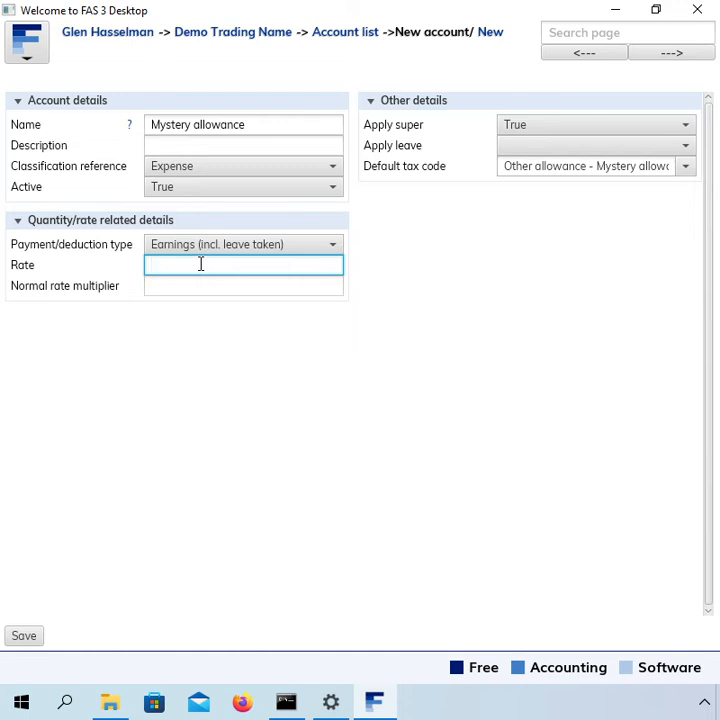
pyautogui.write('20')
pyautogui.click(212, 286)
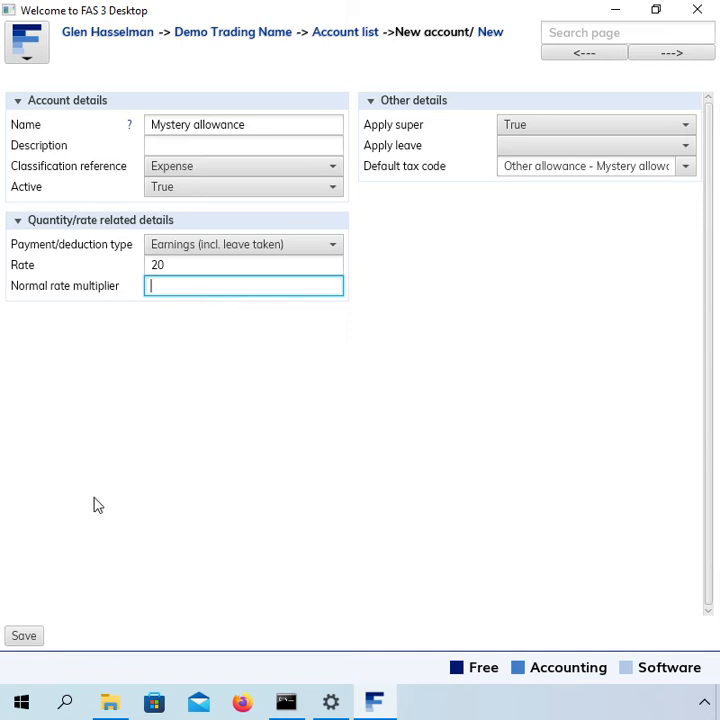
pyautogui.click(28, 643)
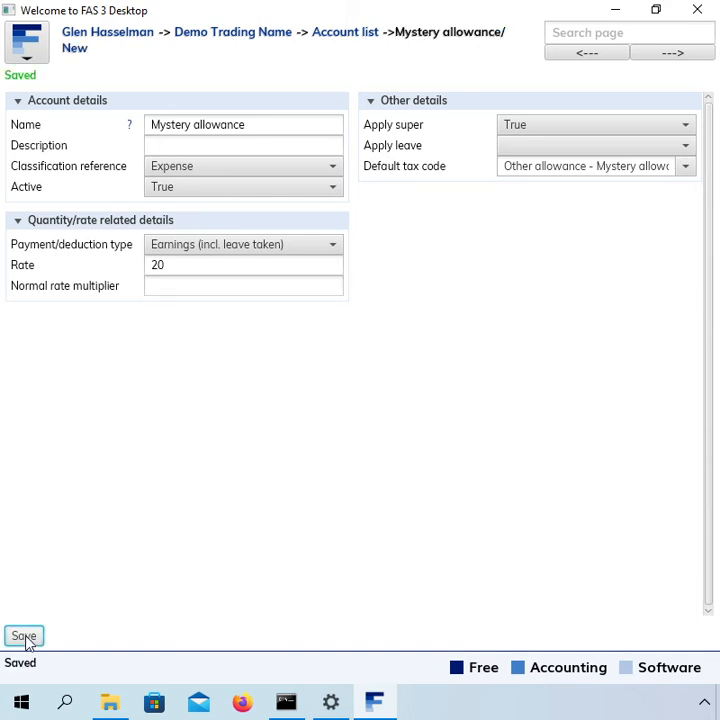
# - Create a new pay slip in Demo Trading Name dated 16 Aug 2022 with "An Employee" as the counterparty
pyautogui.click(255, 40)
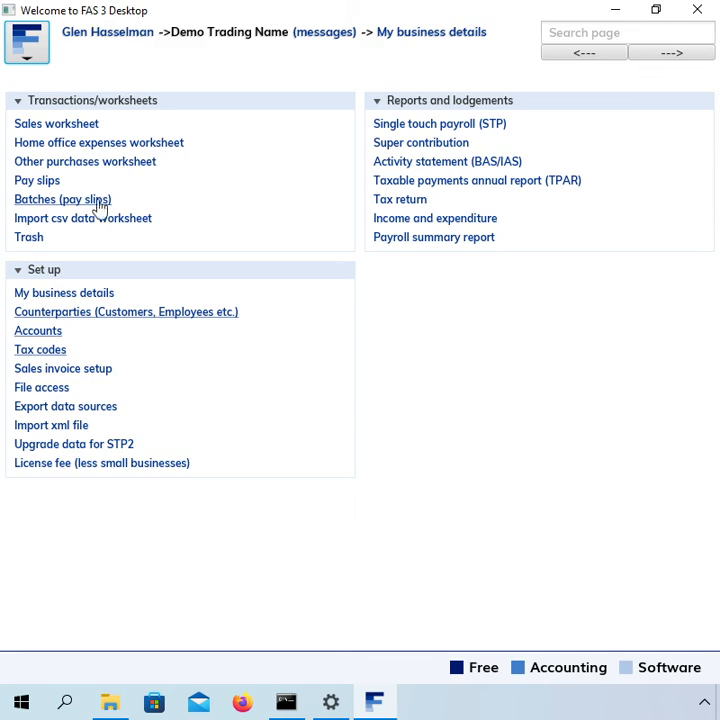
pyautogui.click(89, 205)
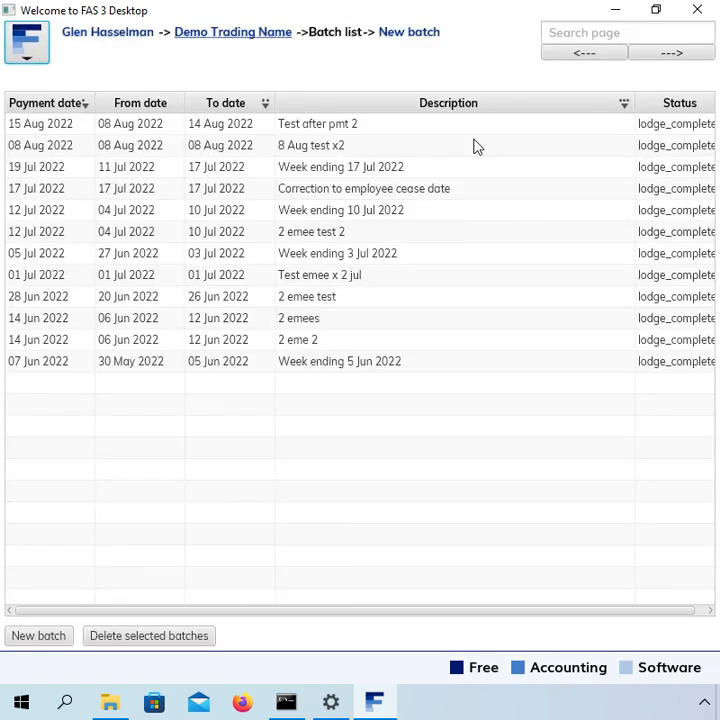
pyautogui.click(270, 40)
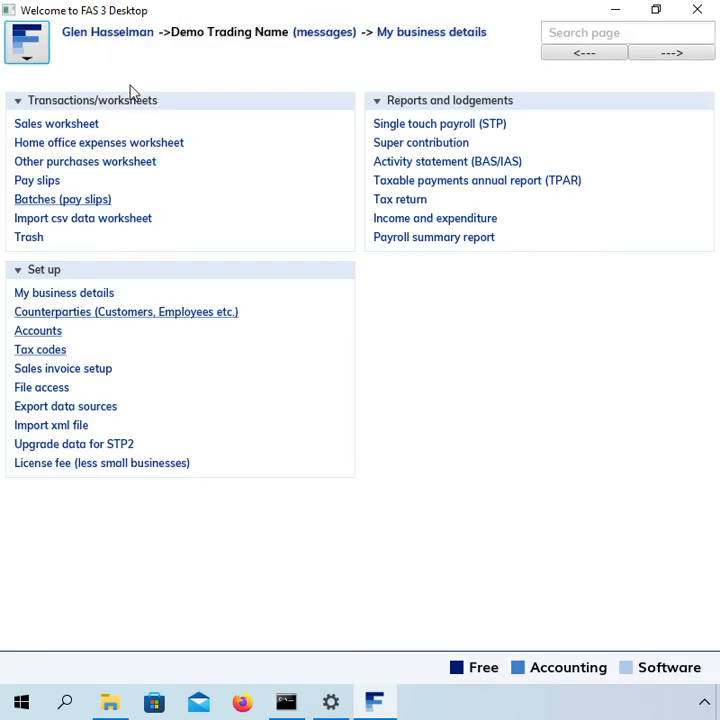
pyautogui.click(50, 188)
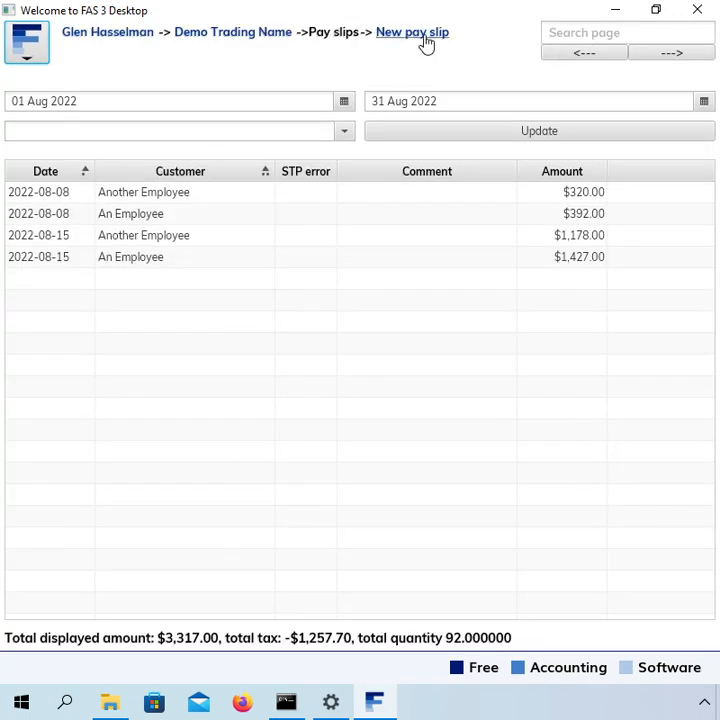
pyautogui.click(424, 37)
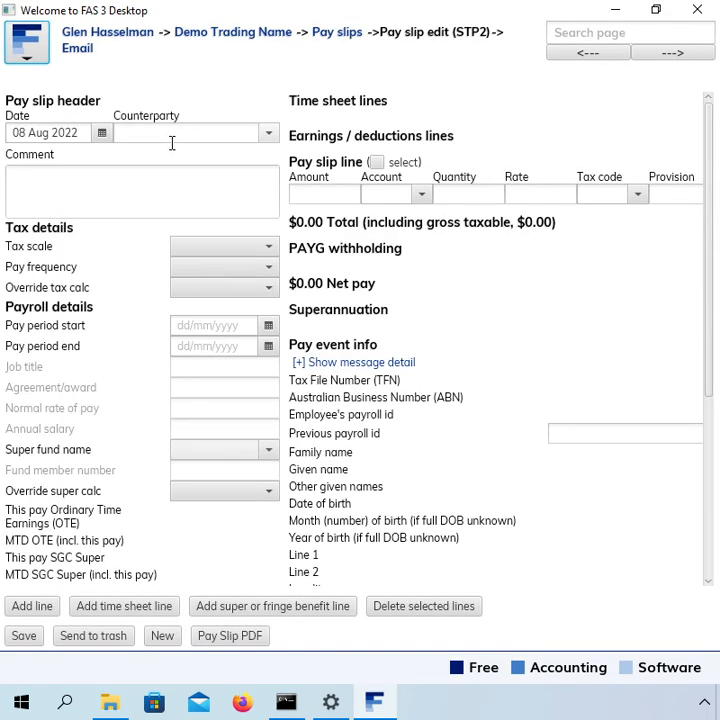
pyautogui.click(102, 133)
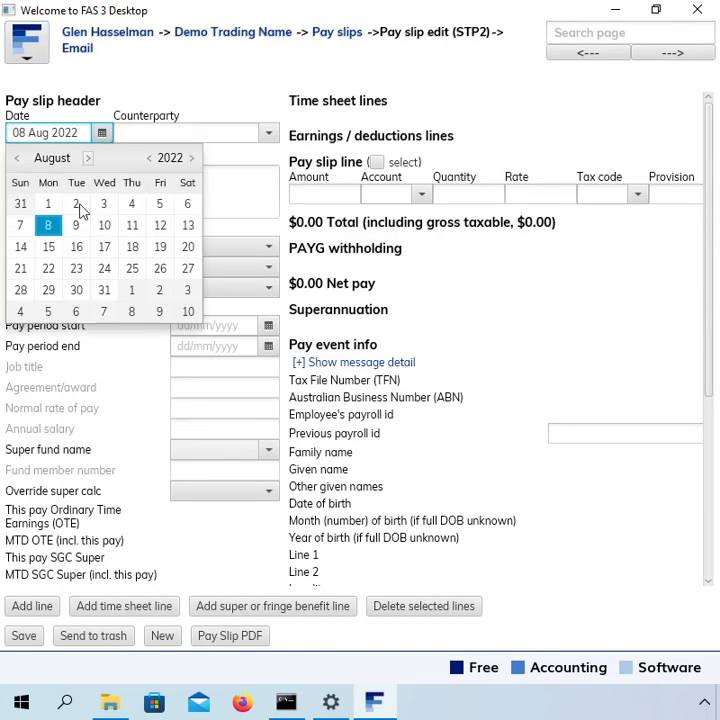
pyautogui.click(77, 248)
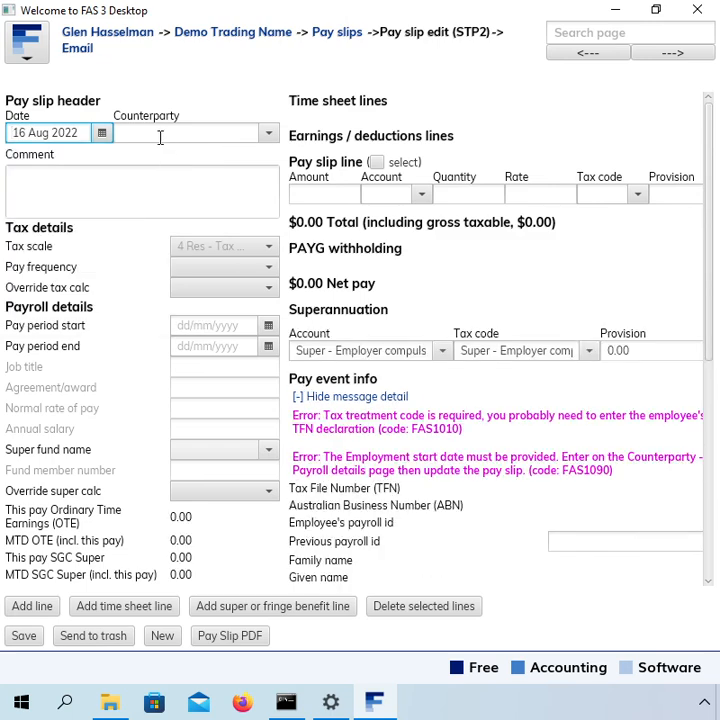
pyautogui.click(160, 132)
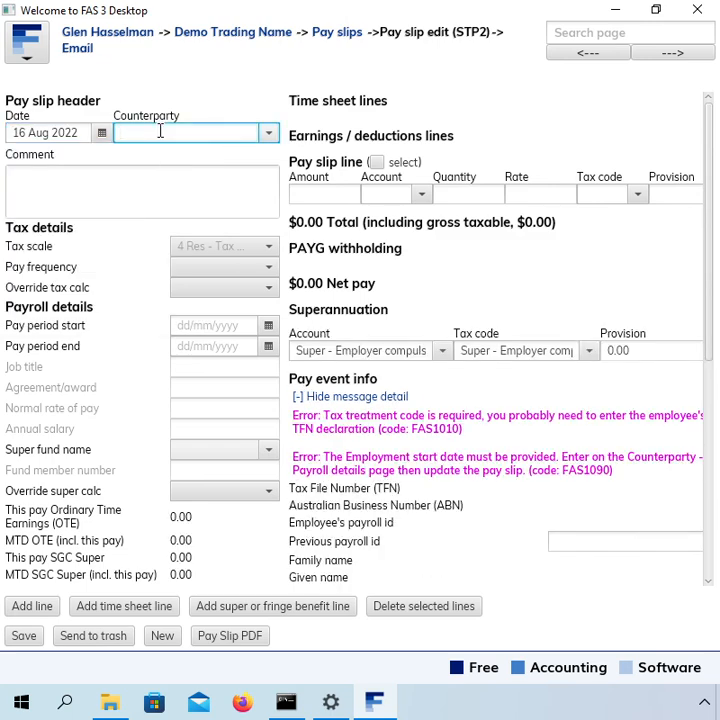
pyautogui.write('an')
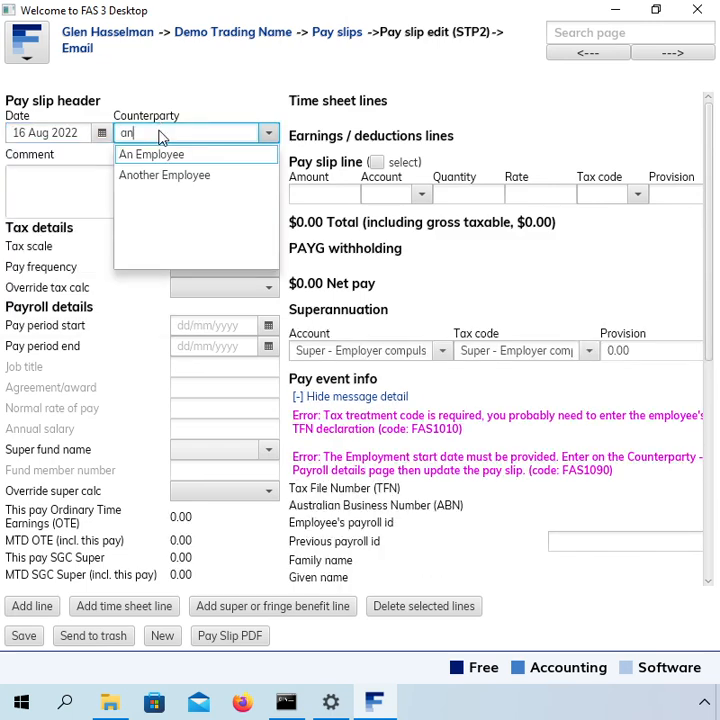
pyautogui.click(151, 154)
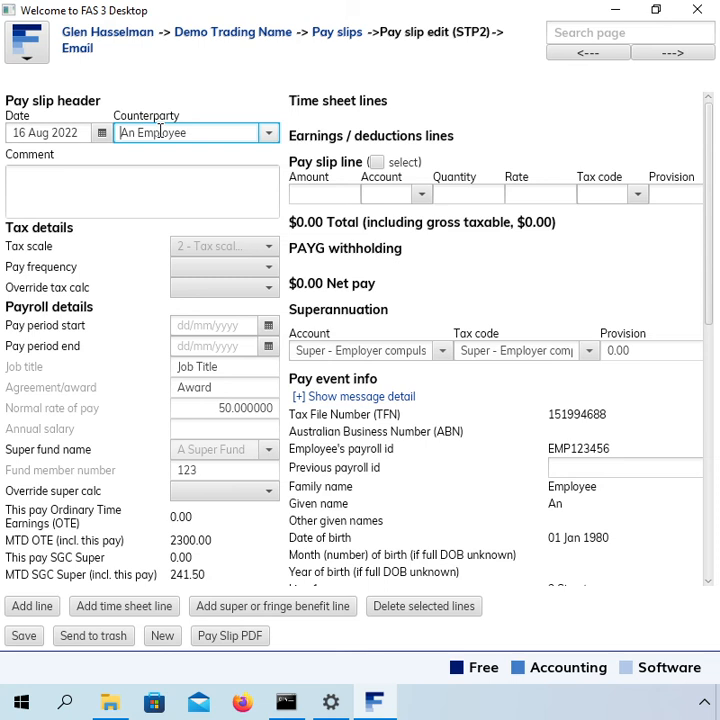
# - Fill in the pay slip line with the Mystery allowance account and a quantity of 3
pyautogui.click(383, 196)
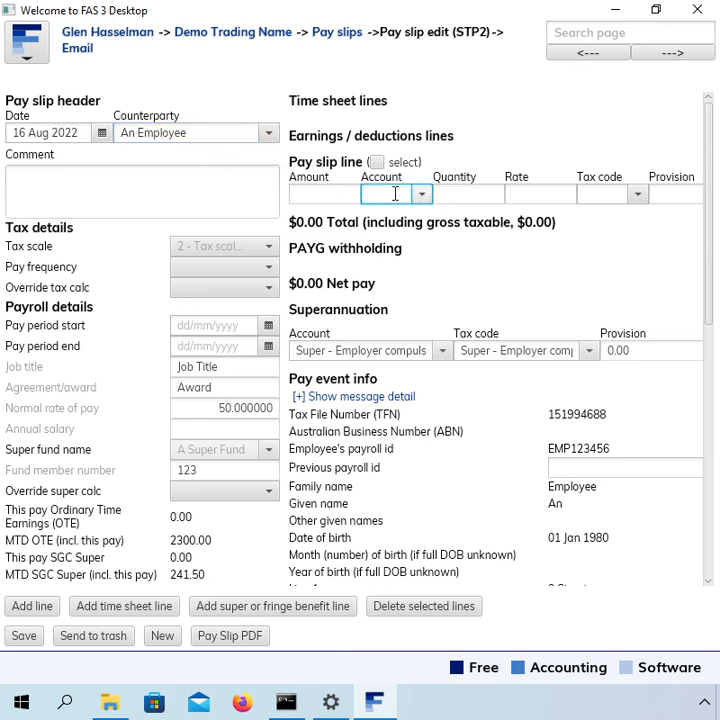
pyautogui.write('mys')
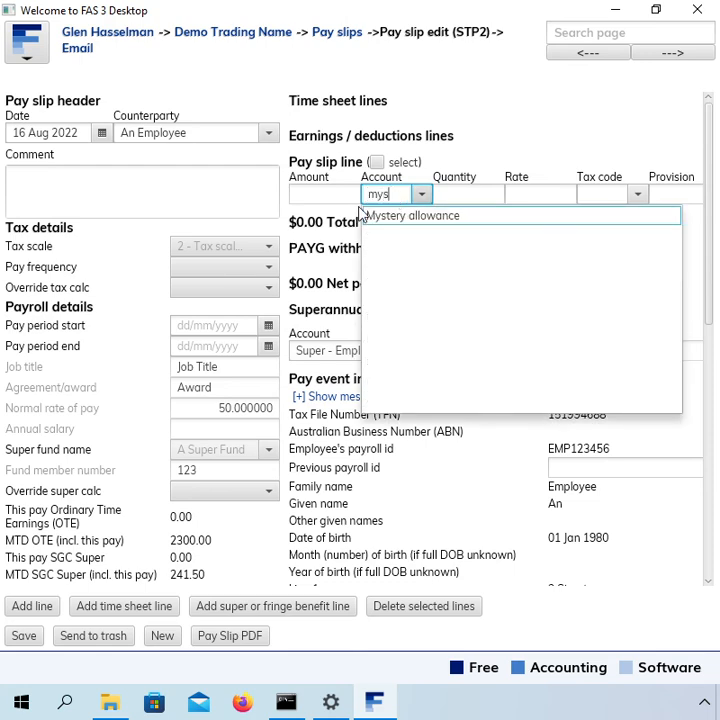
pyautogui.click(390, 224)
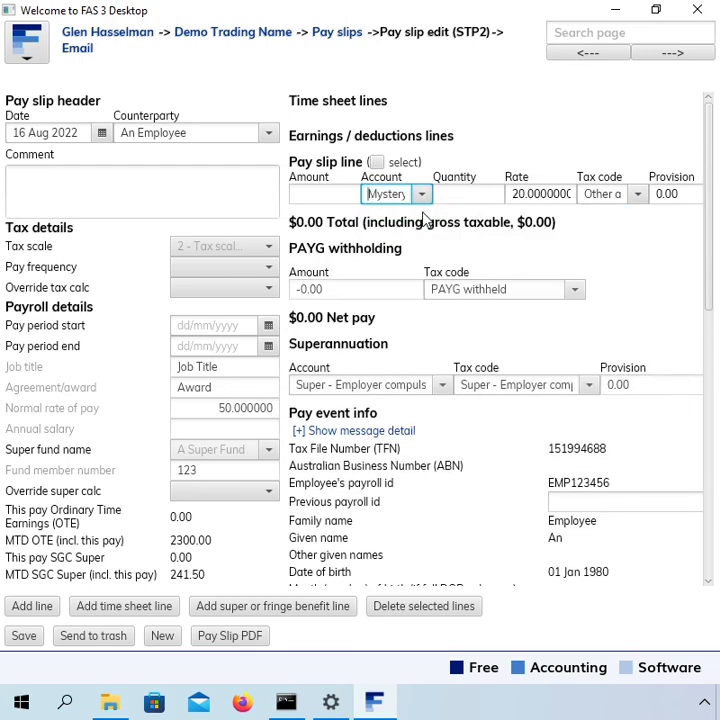
pyautogui.click(463, 194)
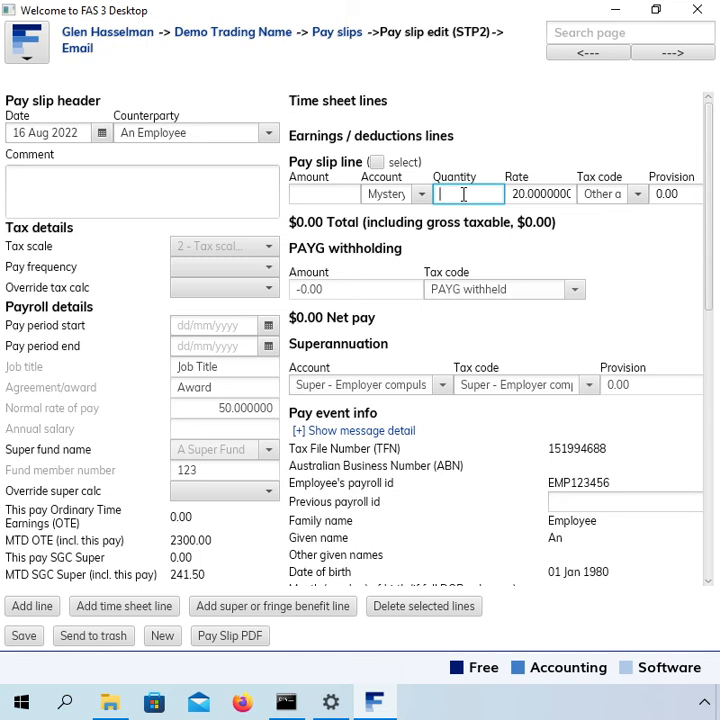
pyautogui.write('3')
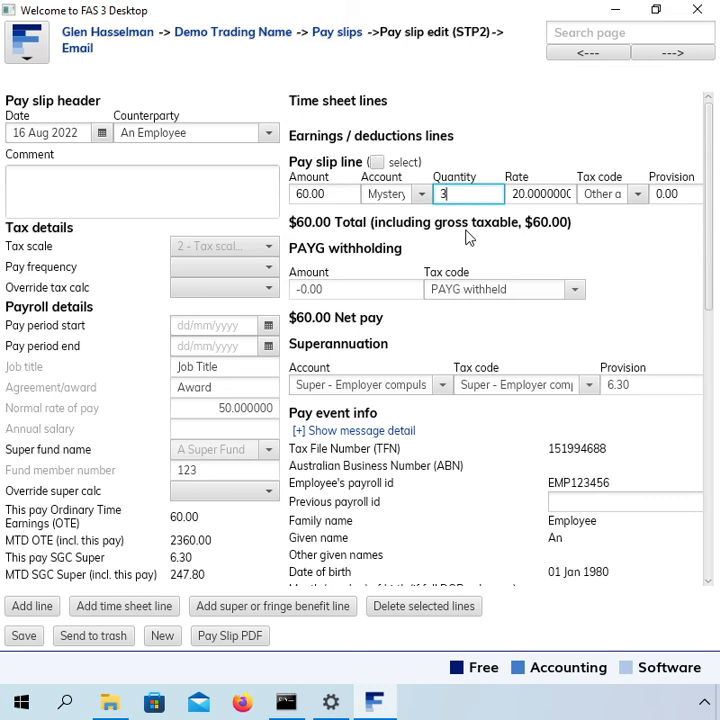
pyautogui.click(466, 230)
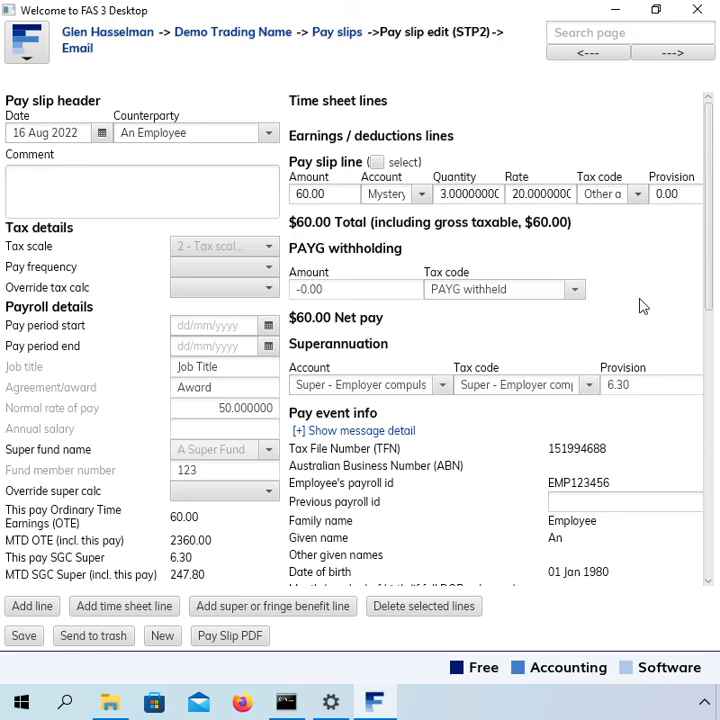
# - Examine the pay slip's pay event info, including the year-to-date salary and wages and other allowance details
pyautogui.scroll(-2, 643, 306)
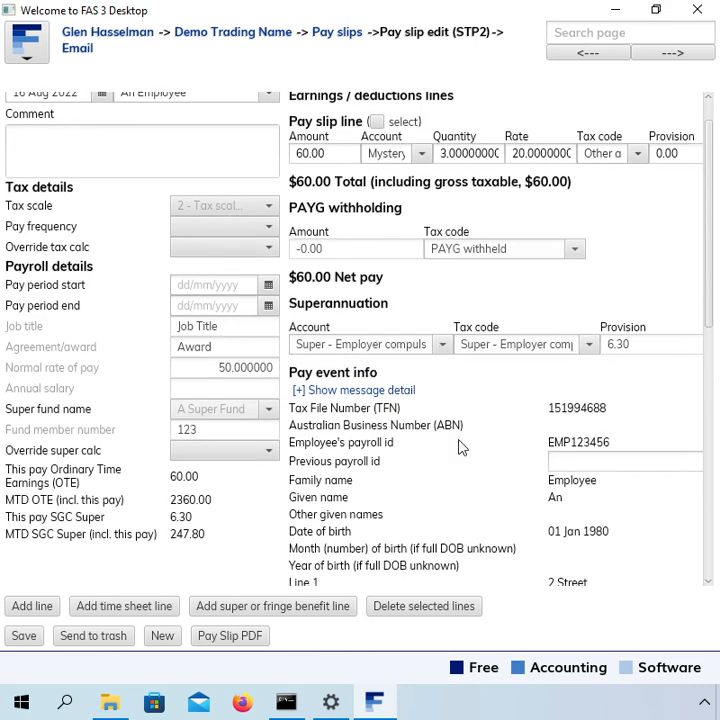
pyautogui.scroll(-5, 460, 447)
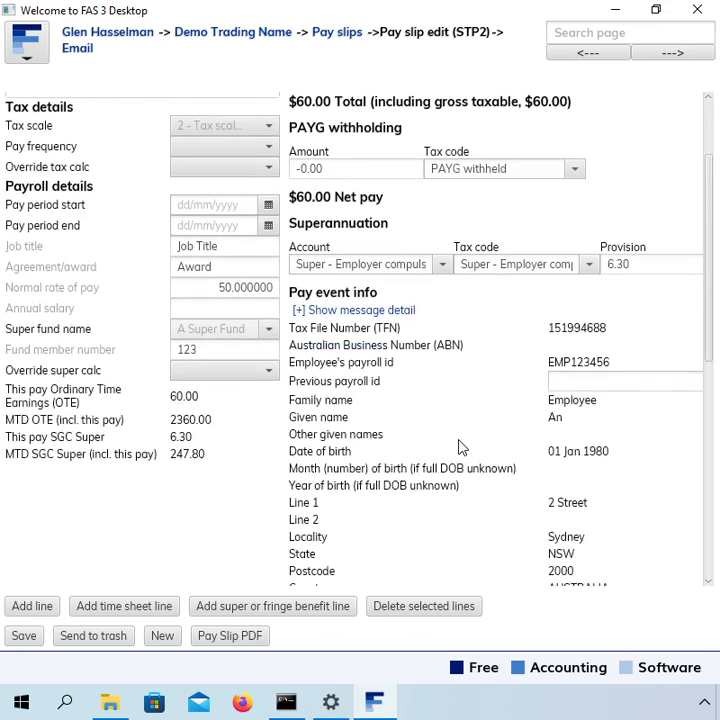
pyautogui.scroll(-8, 460, 447)
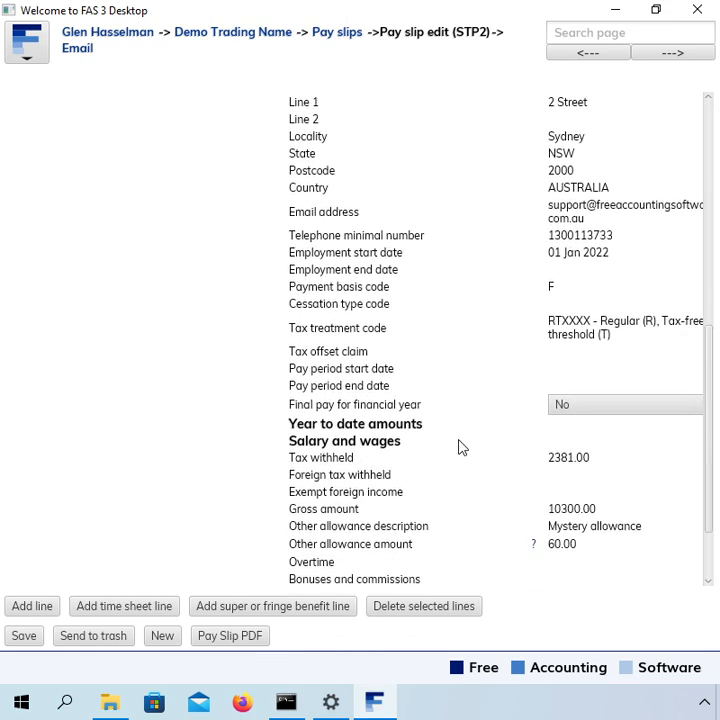